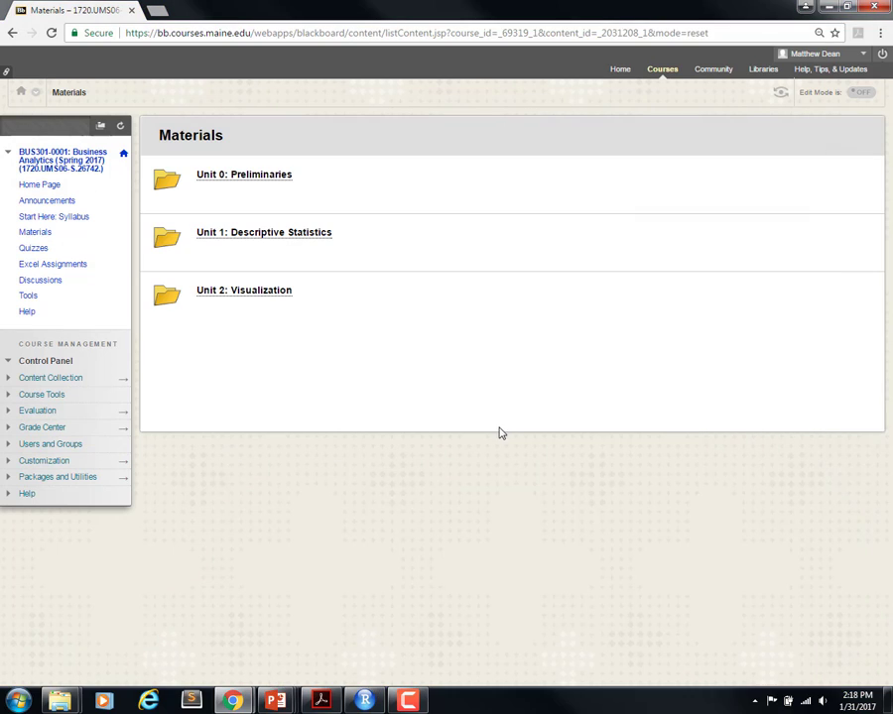
Step: Download restaurant_Video.xlsx from the Unit 2: Visualization materials and open it in a maximized Excel window
click(229, 294)
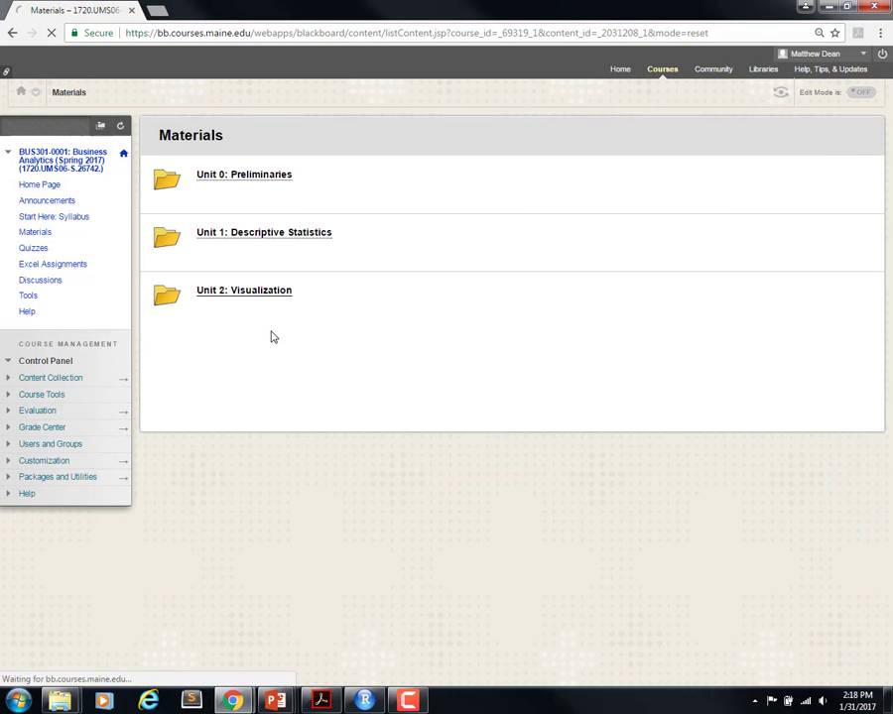
scroll(337, 416, down, 1)
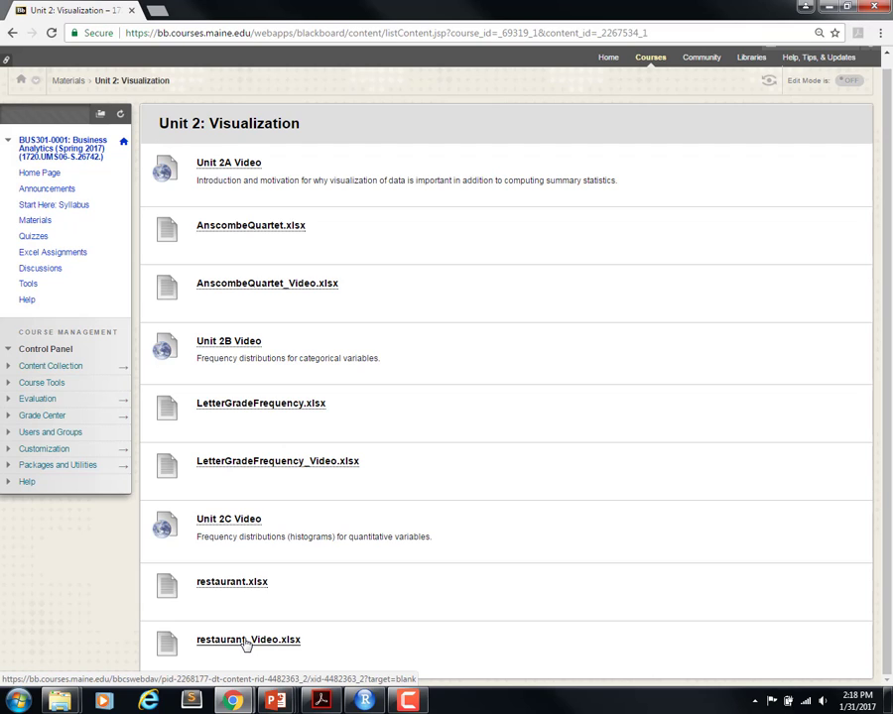
click(246, 641)
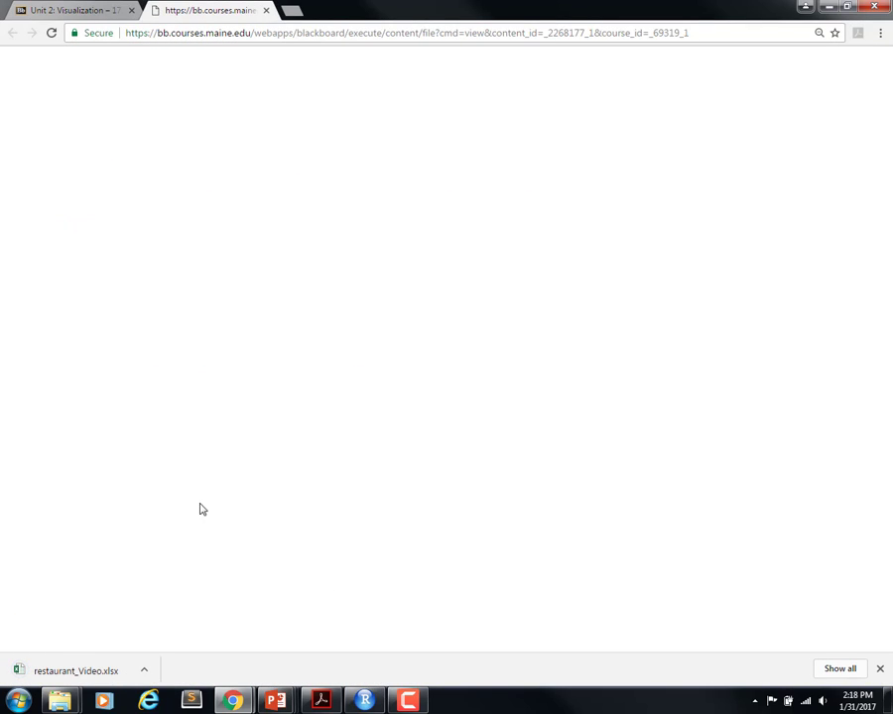
click(89, 673)
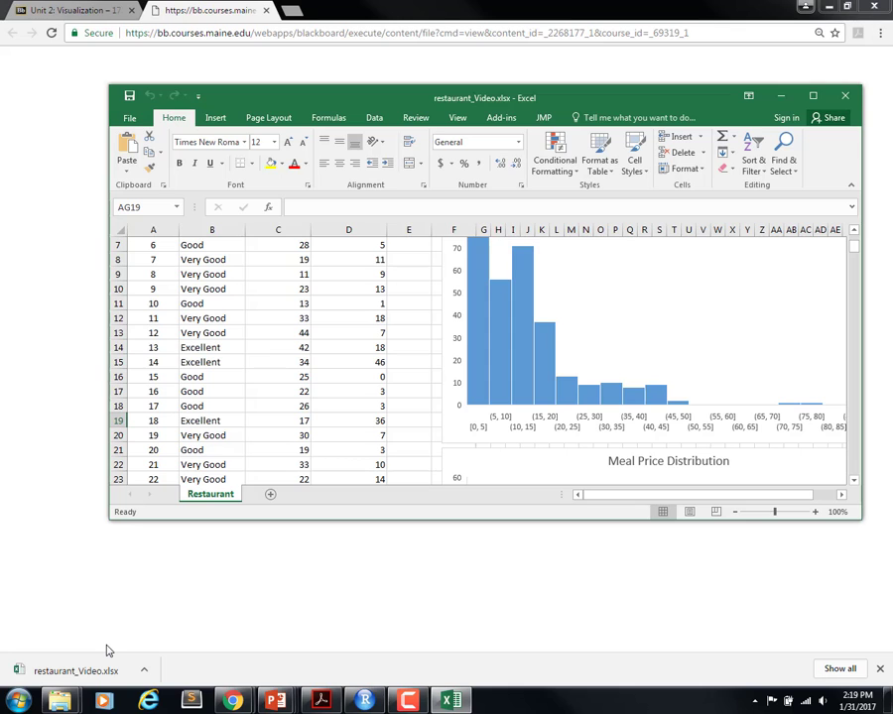
click(811, 95)
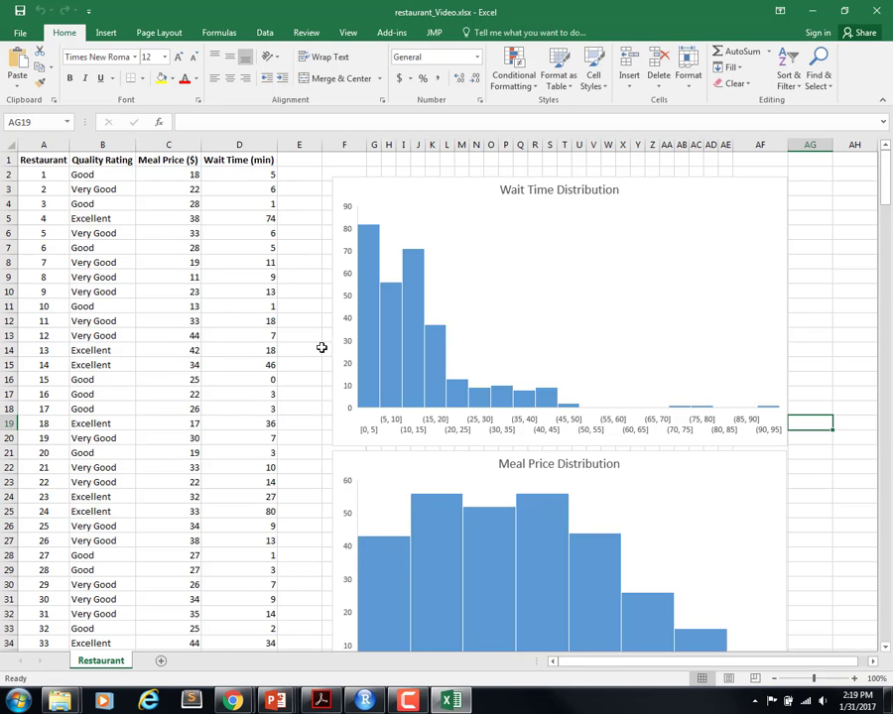
Step: Insert a Box and Whisker chart from the full Meal Price ($) column, including its header
click(240, 162)
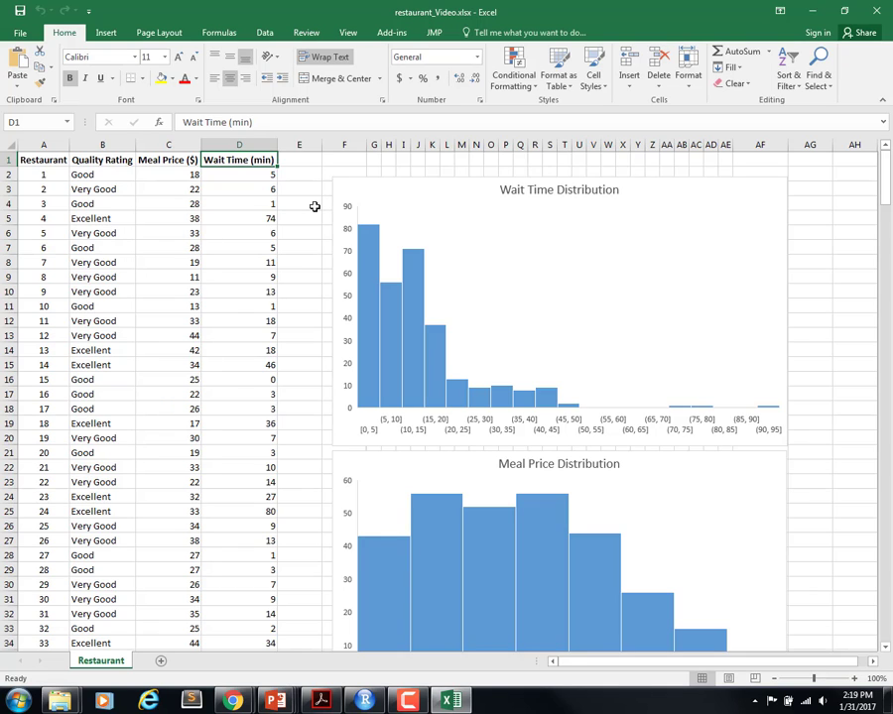
key(Left)
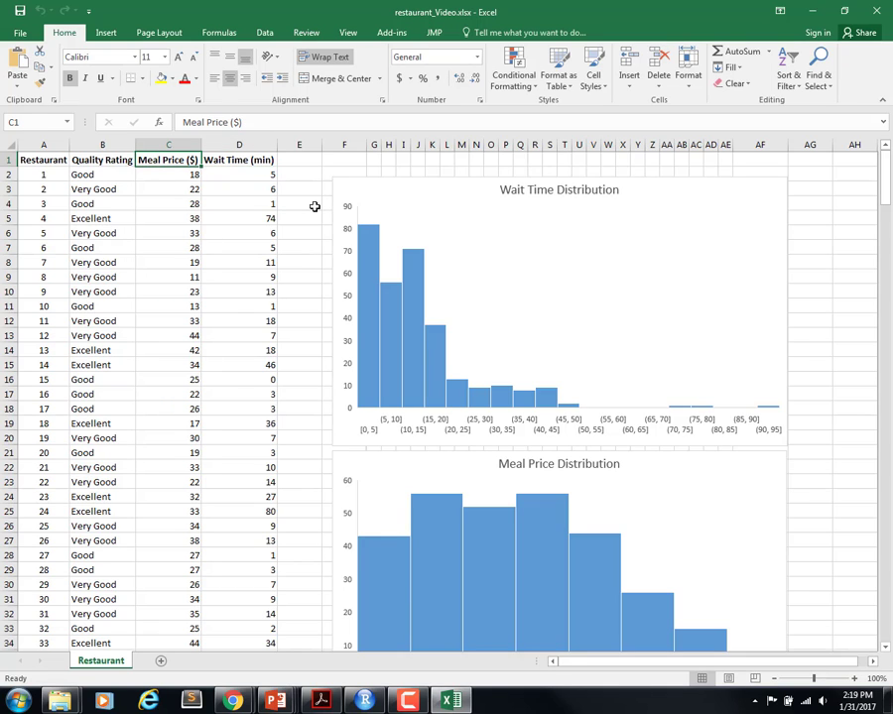
key(ctrl+shift+Down)
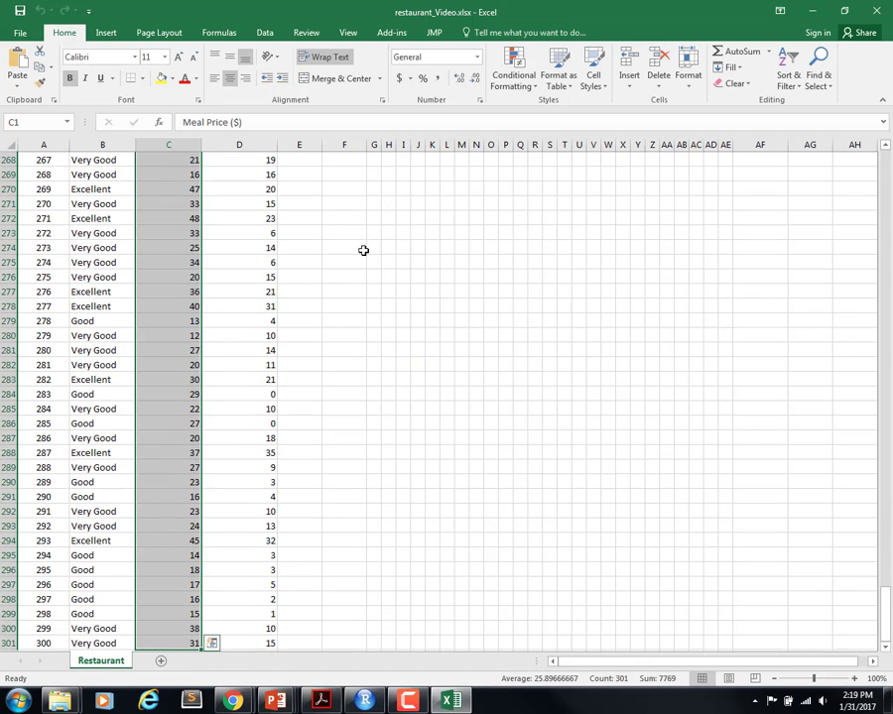
scroll(443, 352, up, 20)
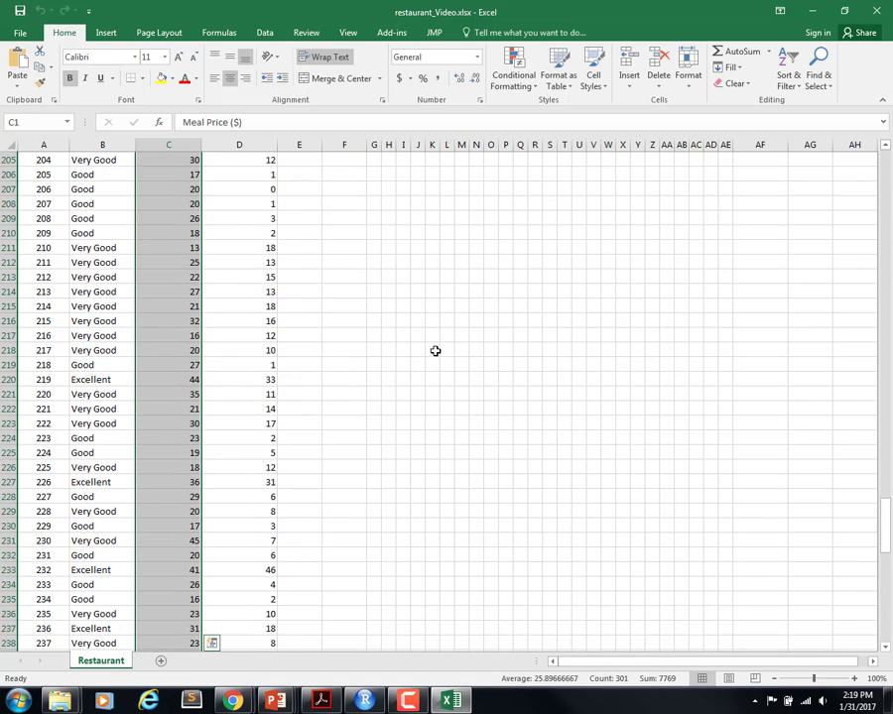
scroll(430, 354, up, 20)
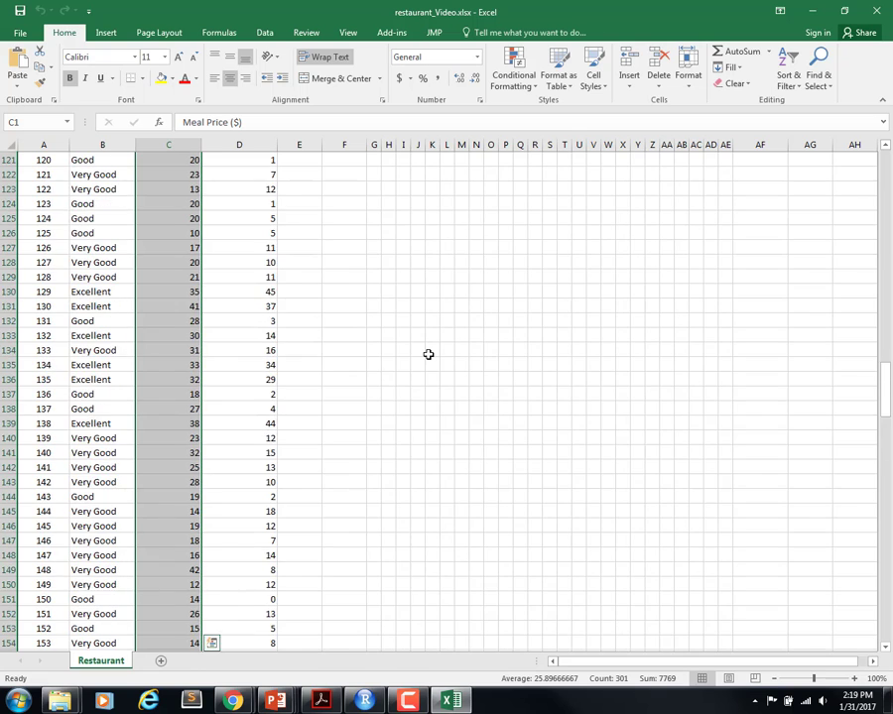
scroll(428, 355, up, 20)
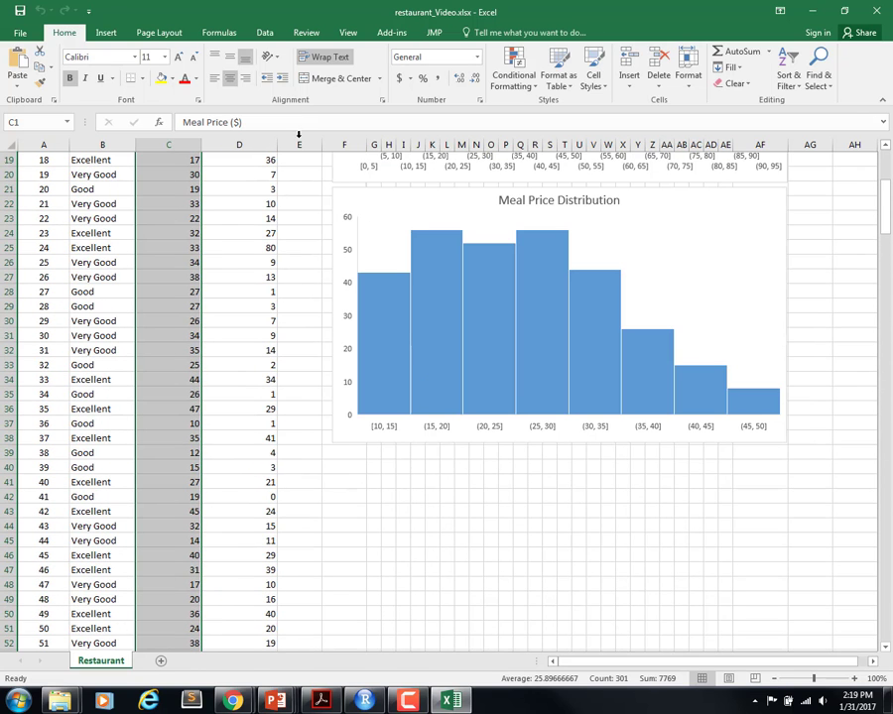
click(104, 32)
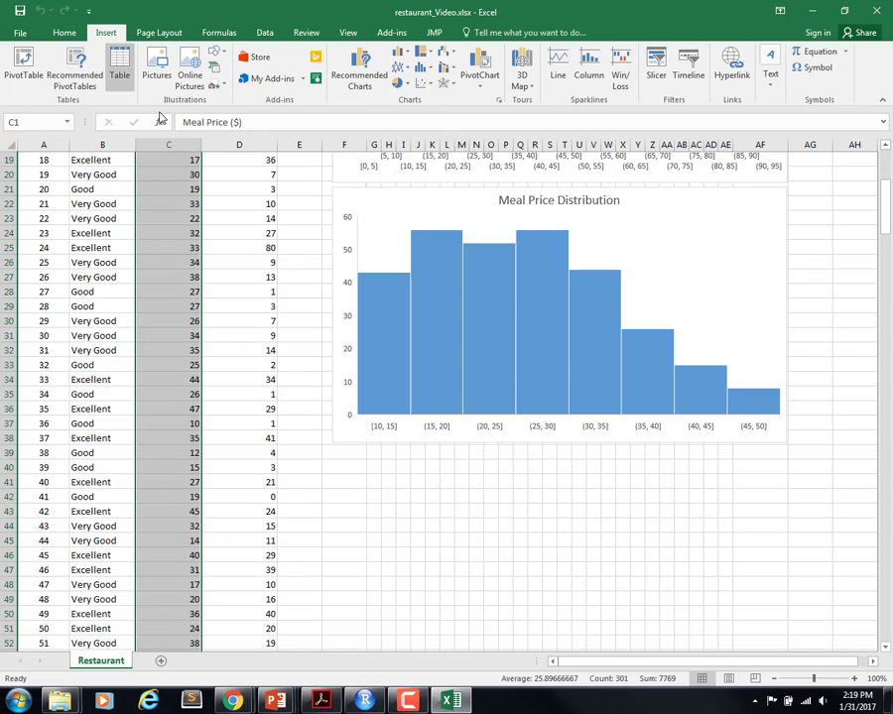
click(433, 69)
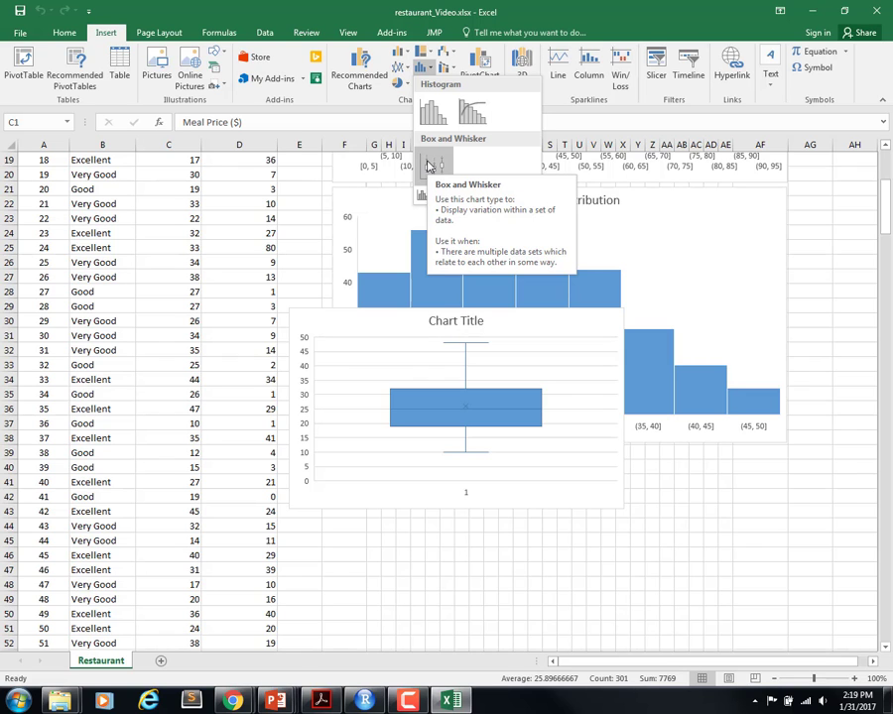
click(428, 163)
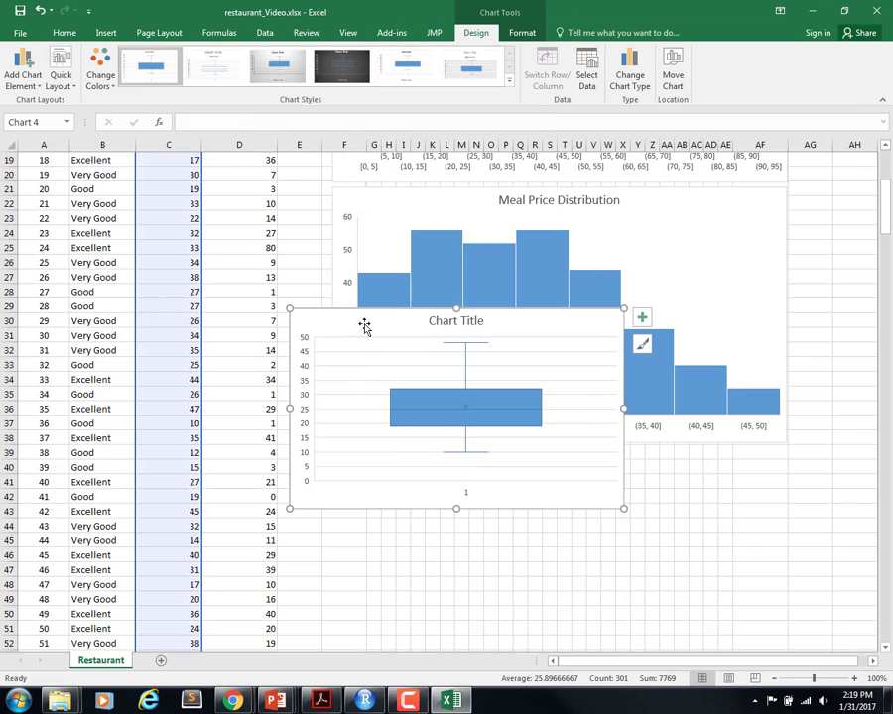
Step: Place the new box plot directly below the Meal Price Distribution histogram and enlarge it to the histogram's width
drag(361, 323, 407, 468)
scroll(674, 396, down, 3)
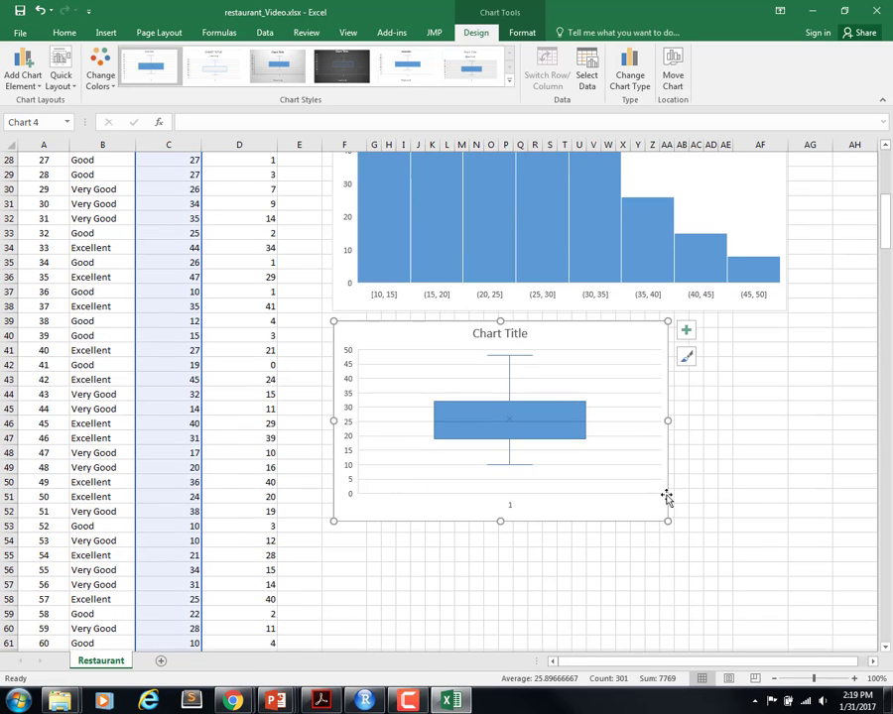
mouse_move(667, 520)
mouse_down()
mouse_move(764, 555)
mouse_move(766, 572)
mouse_move(791, 576)
mouse_up()
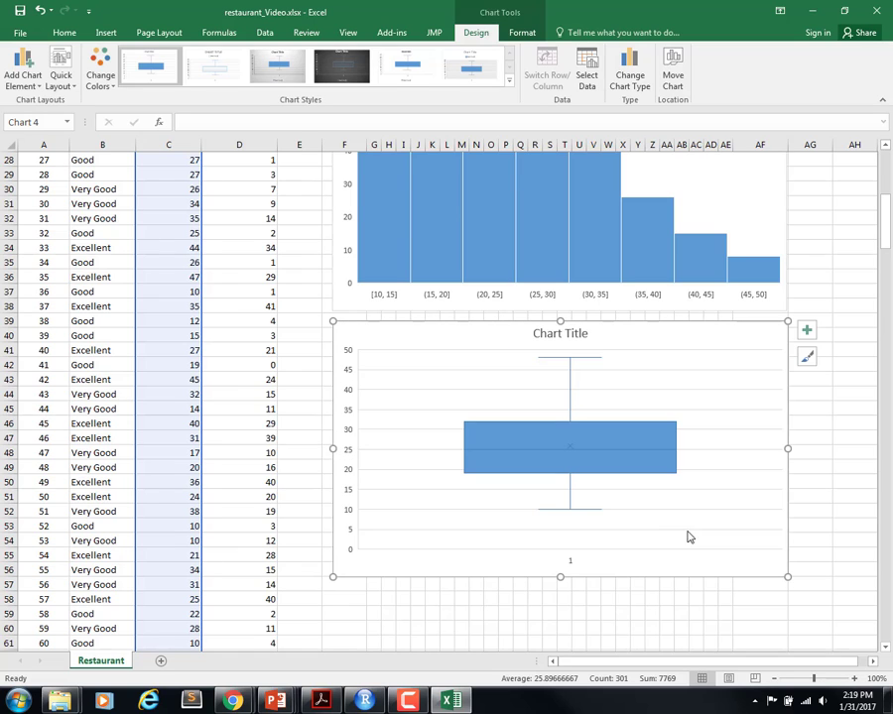
Step: Remove the horizontal gridlines from the meal price box plot and apply Layout 2 to show its data labels
click(432, 391)
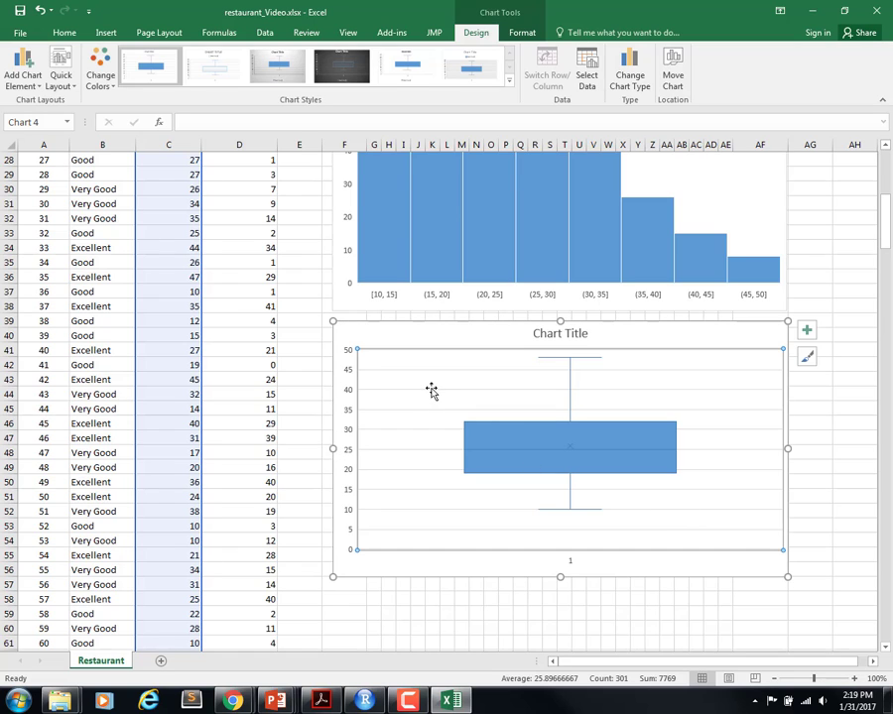
click(428, 390)
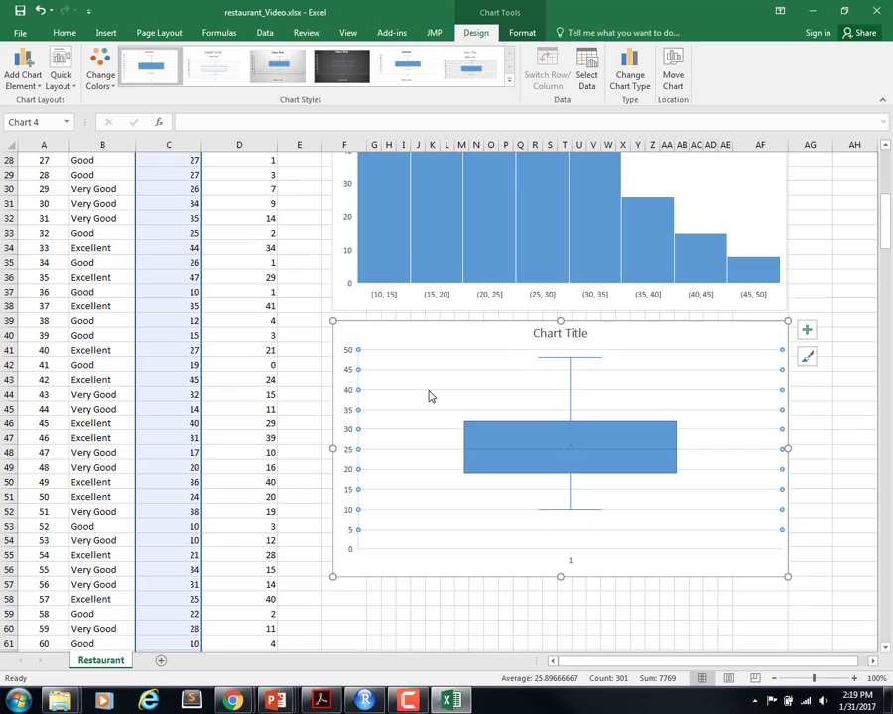
key(Delete)
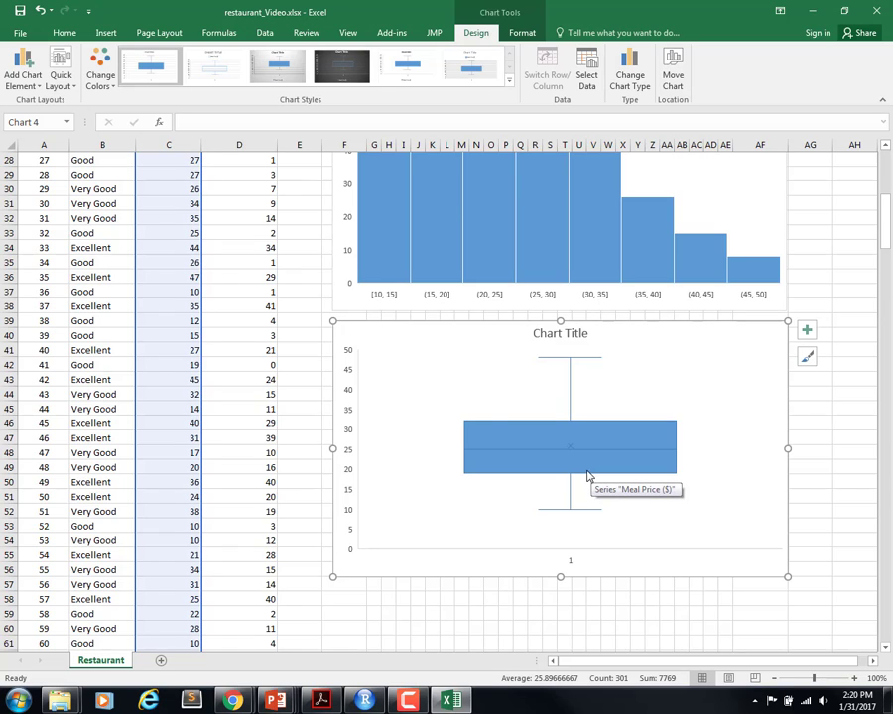
click(74, 88)
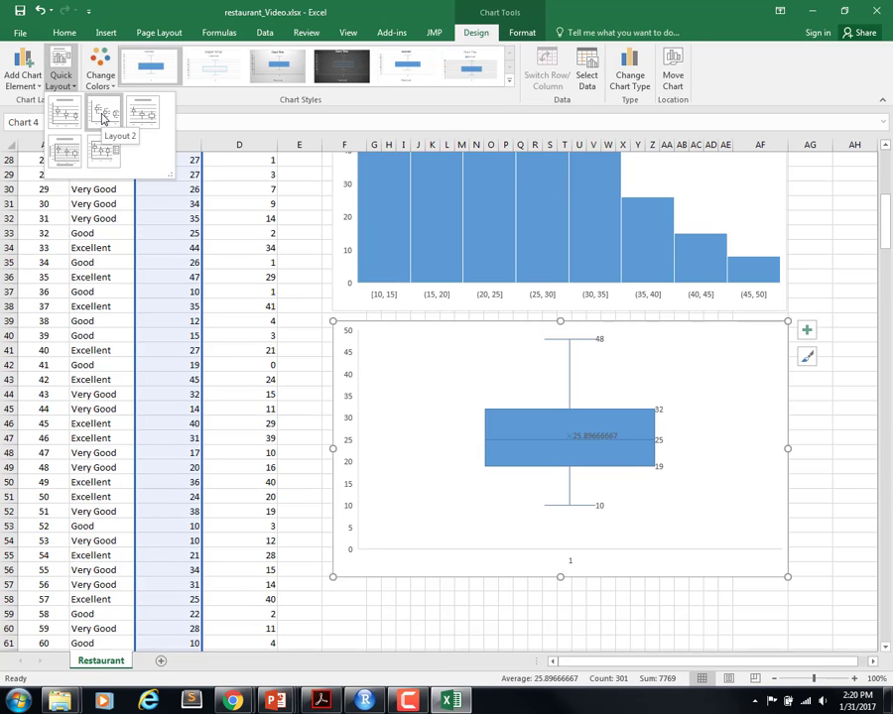
click(103, 118)
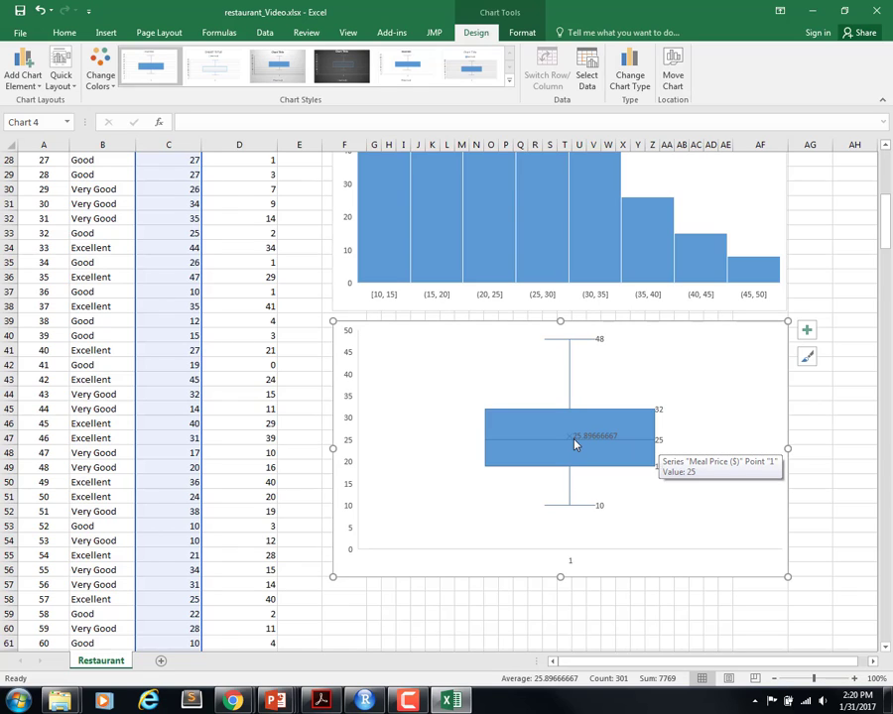
mouse_move(587, 443)
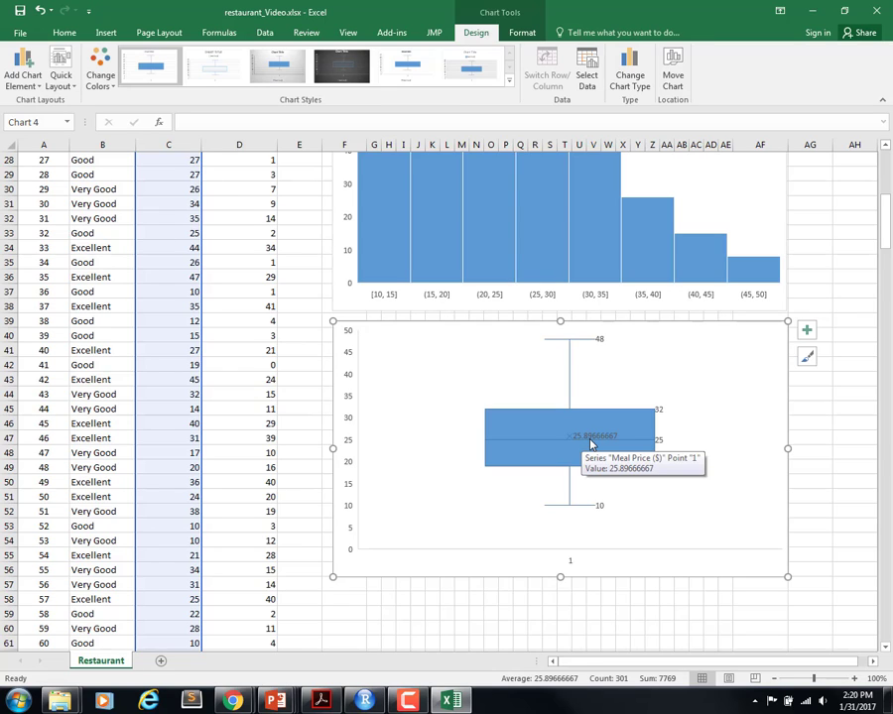
mouse_move(601, 511)
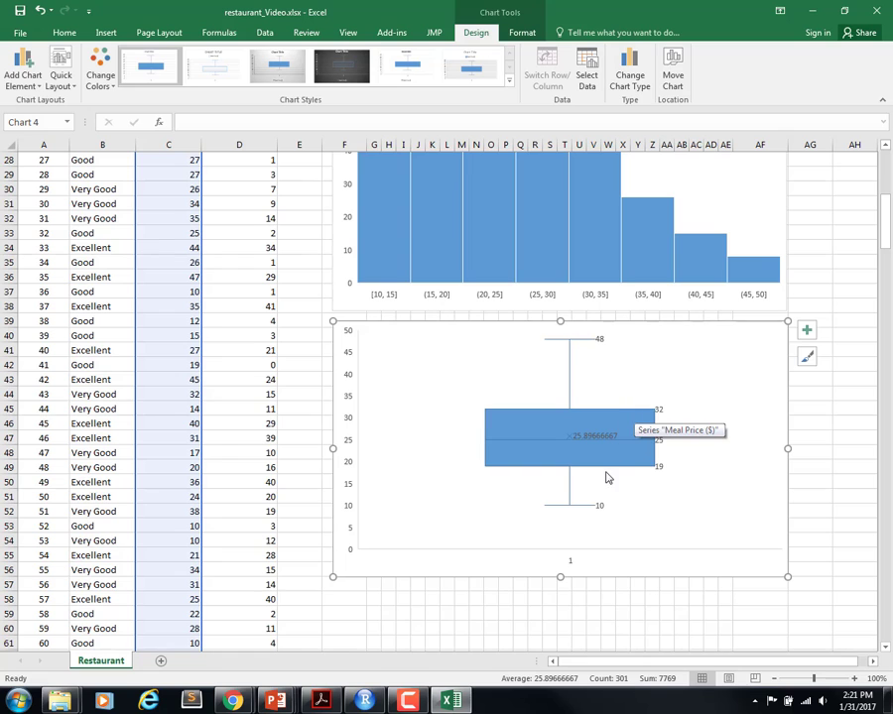
Step: Insert a Box and Whisker chart from the full Wait Time (min) column, including its header
scroll(270, 339, up, 9)
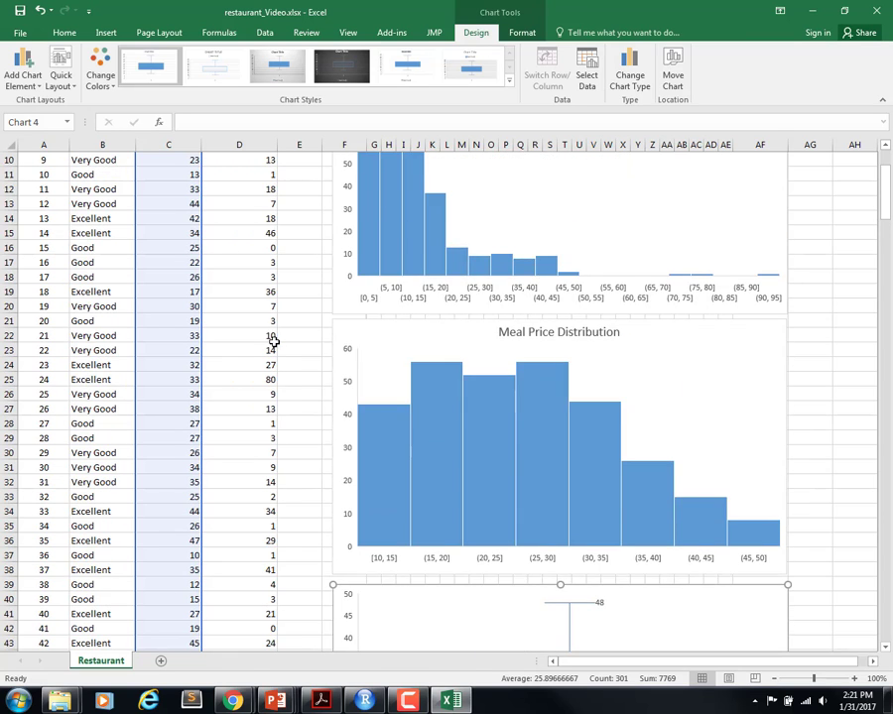
click(251, 164)
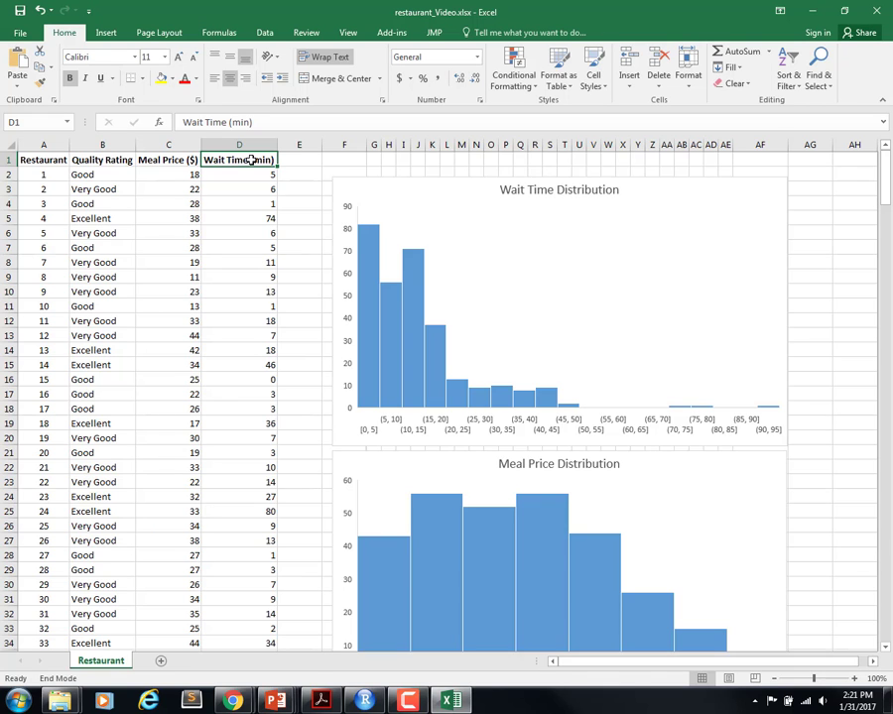
key(shift+Down)
key(shift+Left)
key(shift+Right)
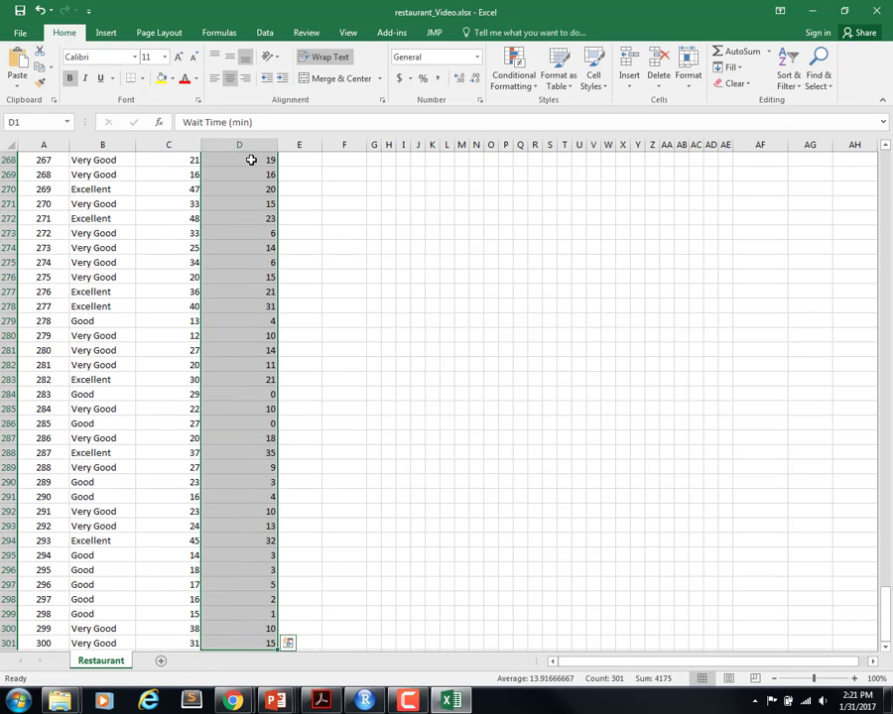
scroll(614, 324, up, 20)
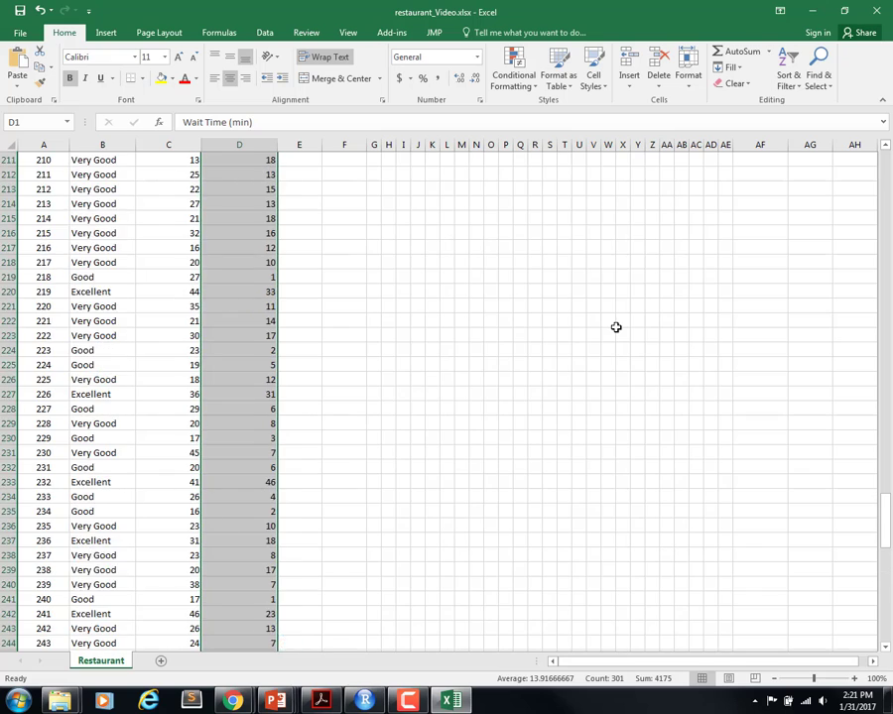
scroll(616, 328, up, 20)
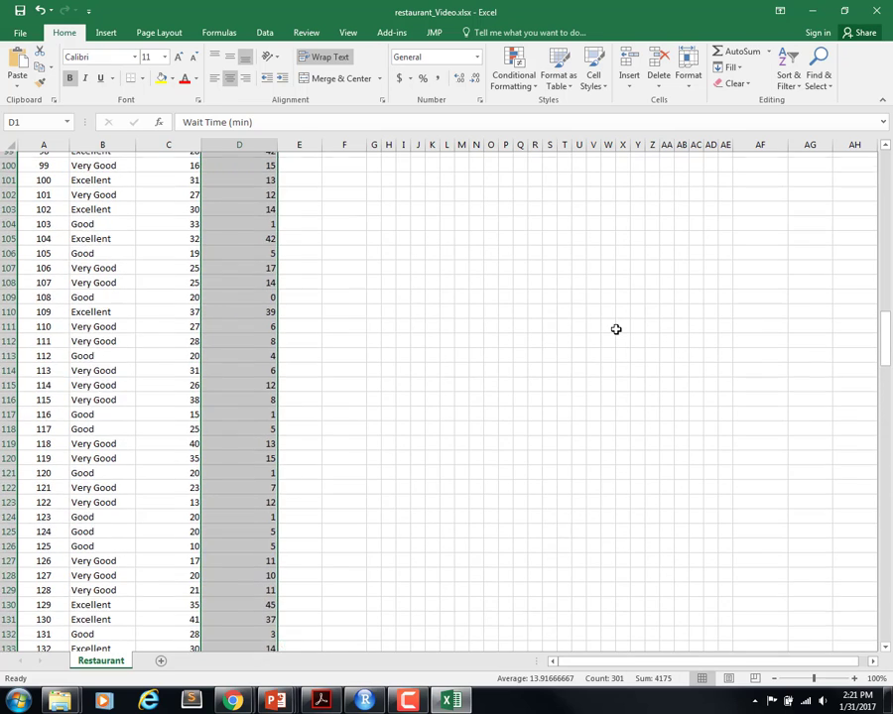
scroll(615, 328, up, 14)
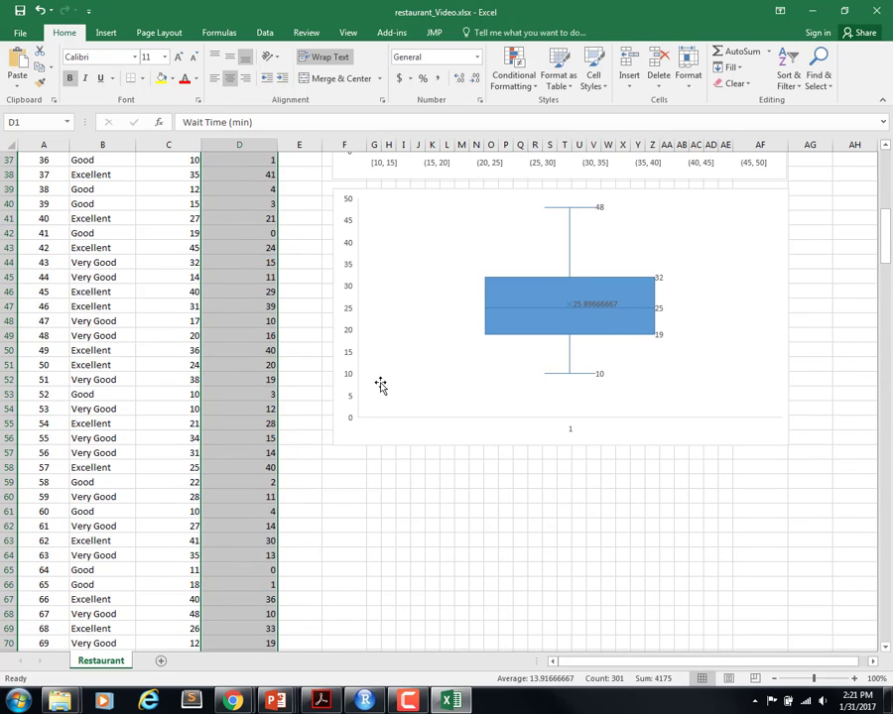
click(103, 33)
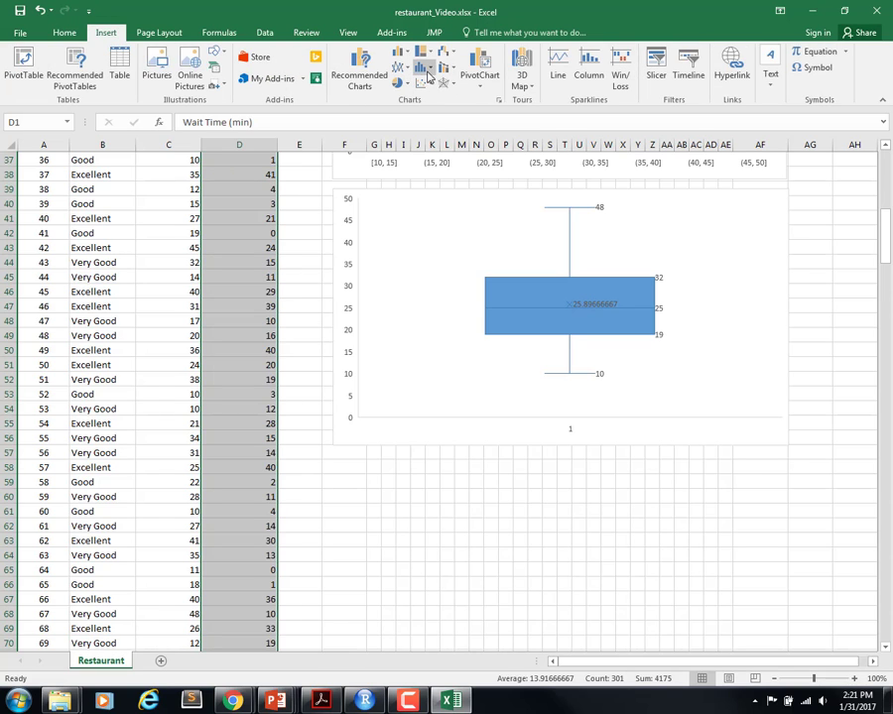
click(426, 69)
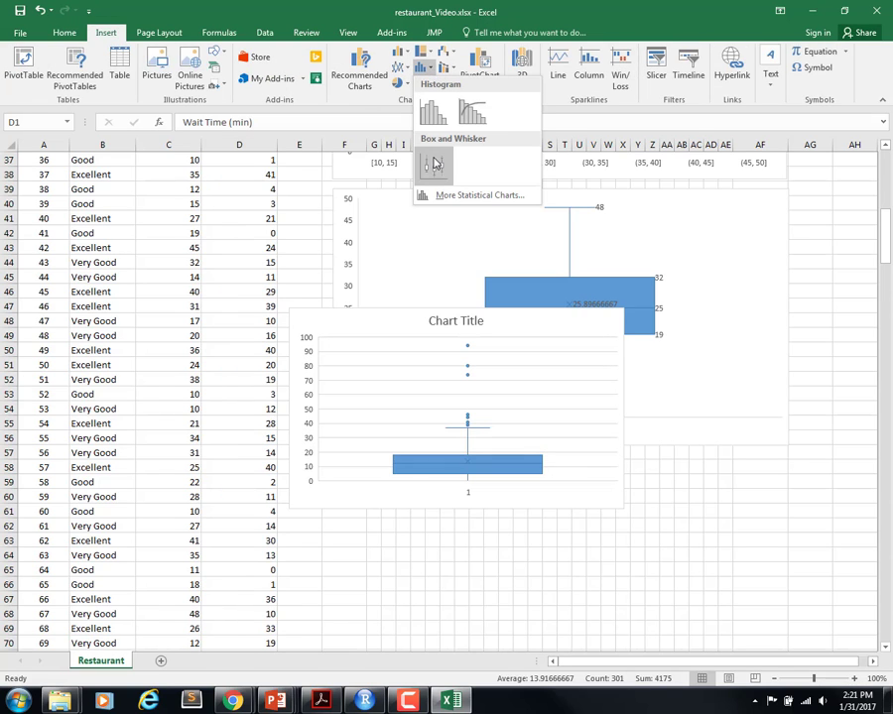
click(430, 157)
Step: Fit the wait time box plot below the meal price box plot at the same width and apply Layout 2 to it
drag(388, 326, 429, 469)
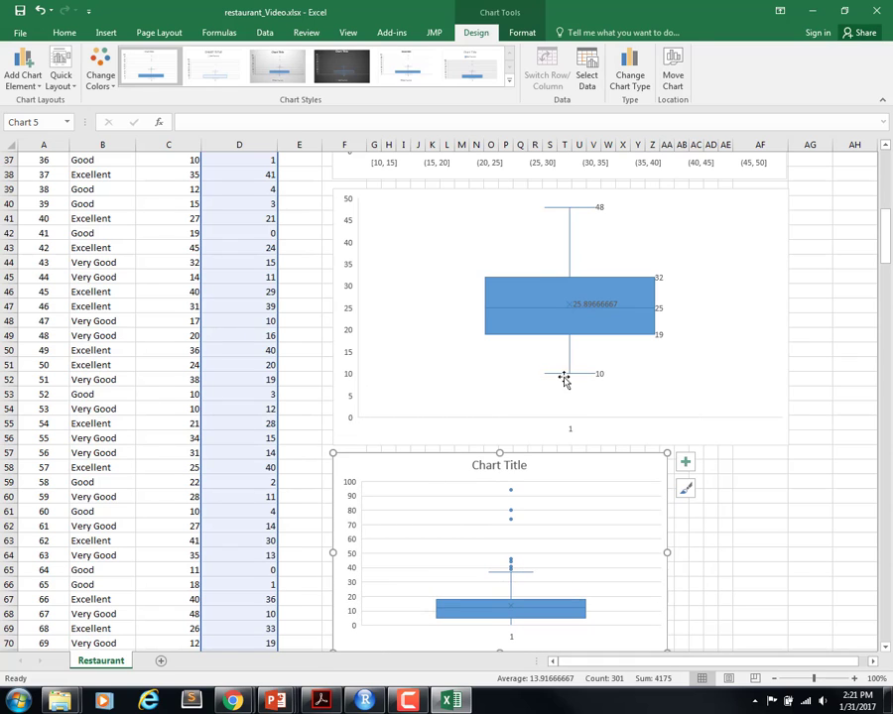
scroll(696, 428, down, 4)
drag(668, 477, 787, 543)
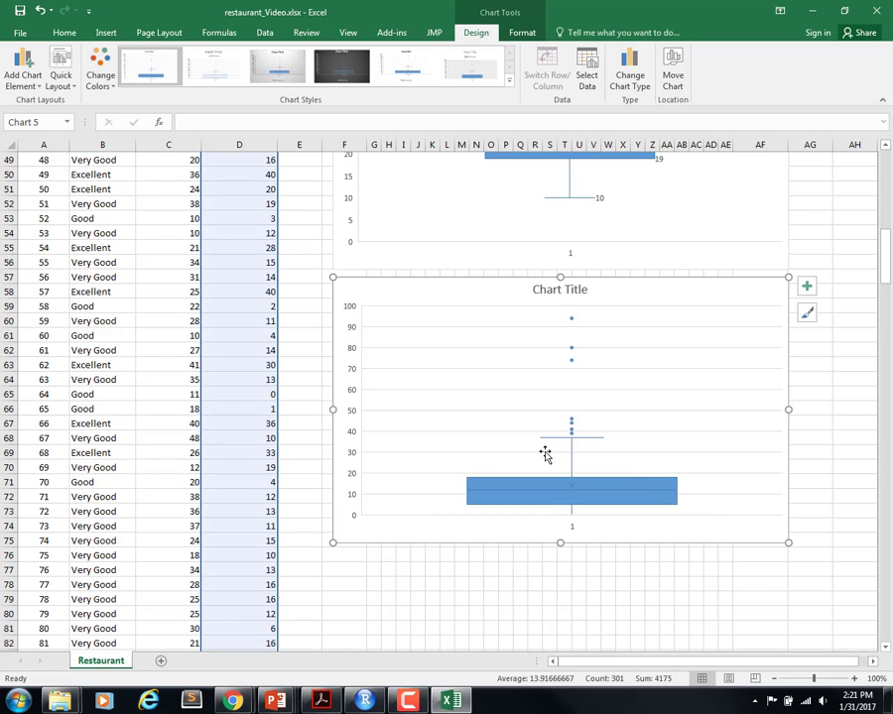
click(74, 85)
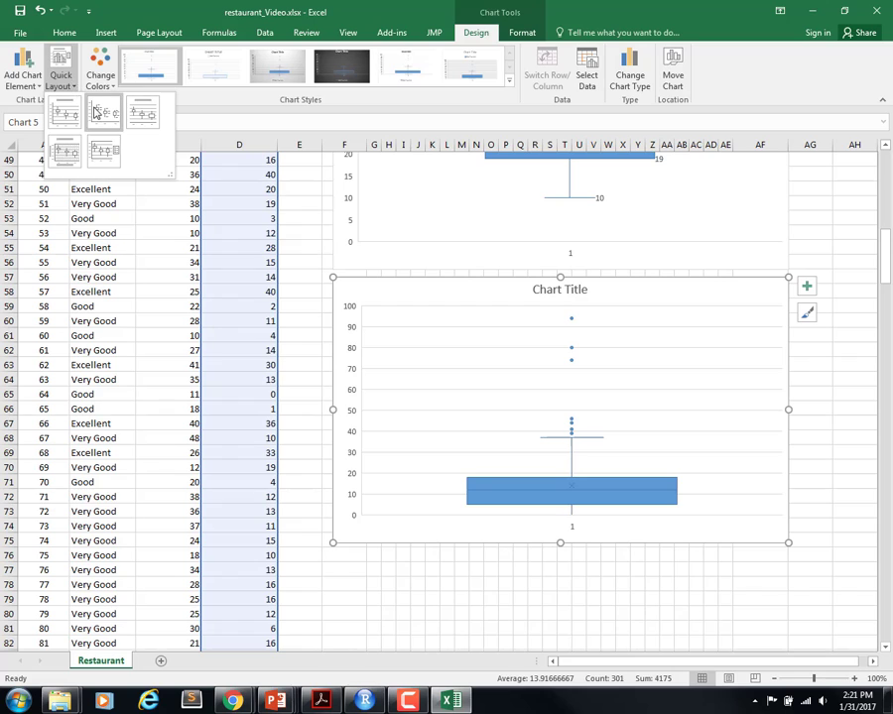
click(144, 117)
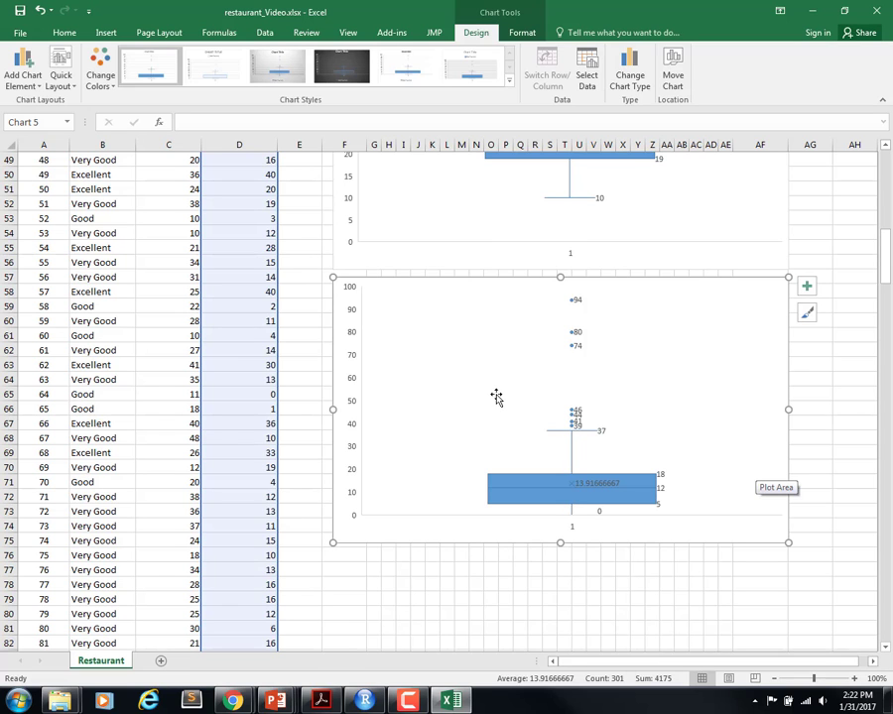
Step: Add a title above the wait time box plot and set its text to "Wait Time (min)"
scroll(497, 396, up, 5)
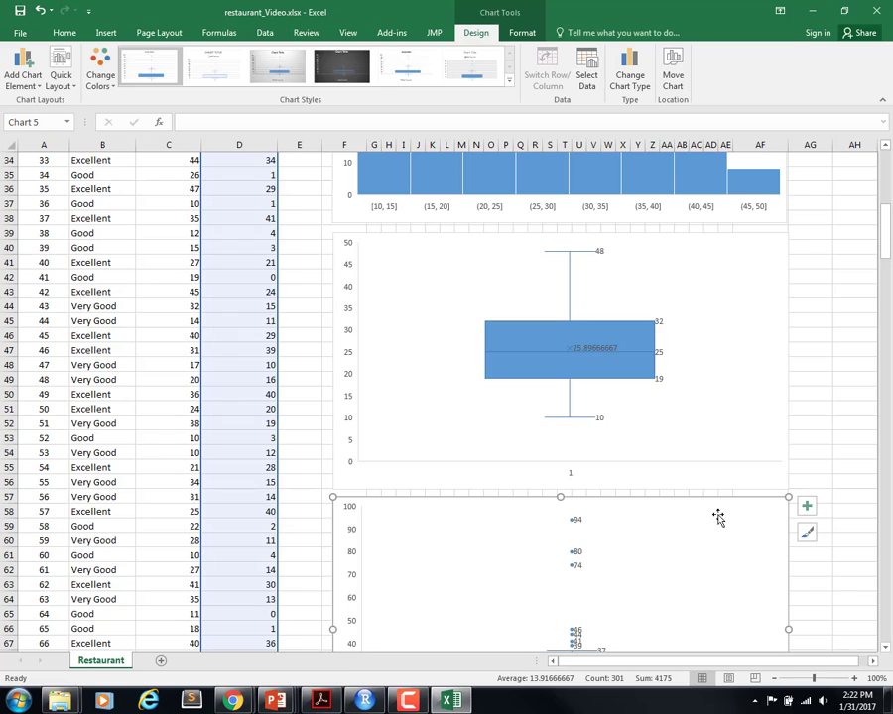
click(24, 80)
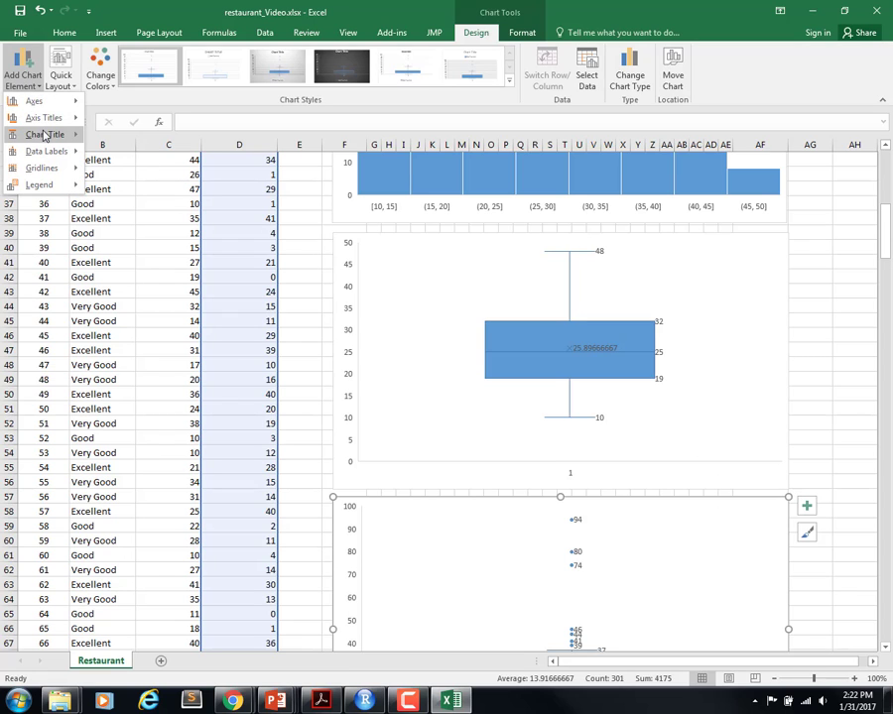
mouse_move(43, 135)
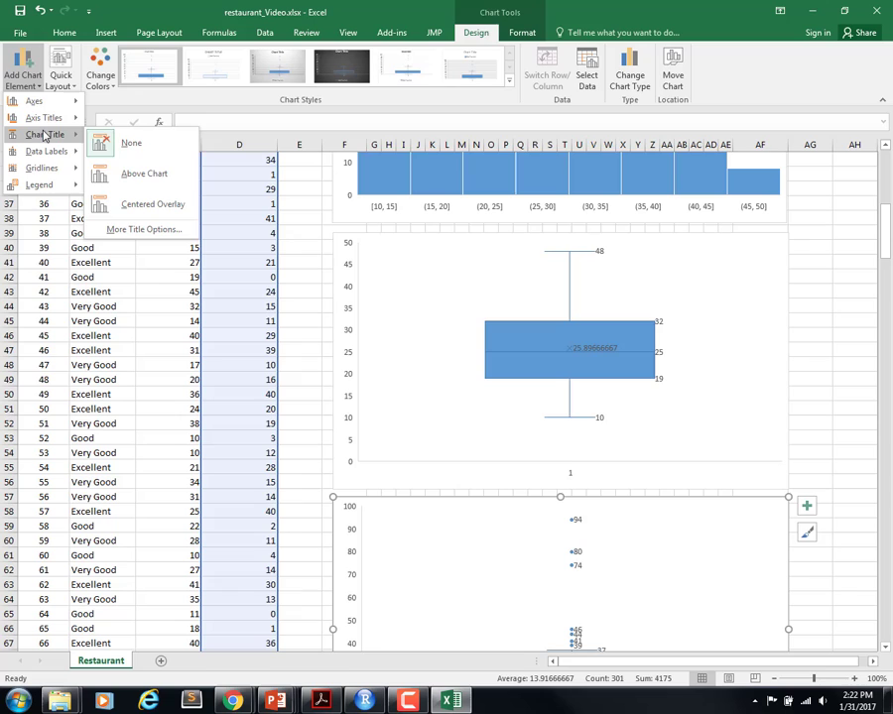
click(146, 174)
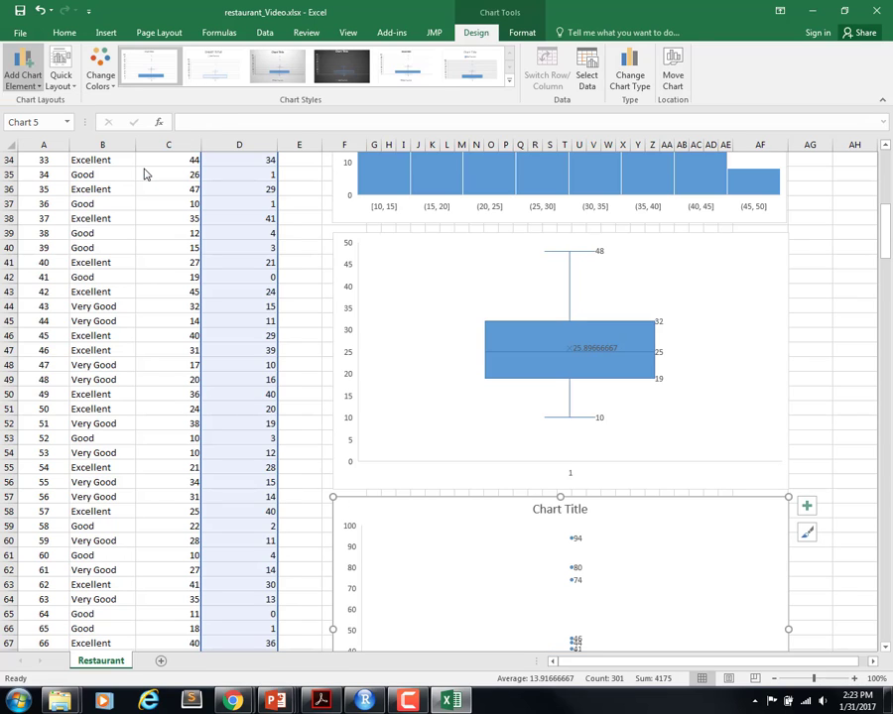
double_click(579, 511)
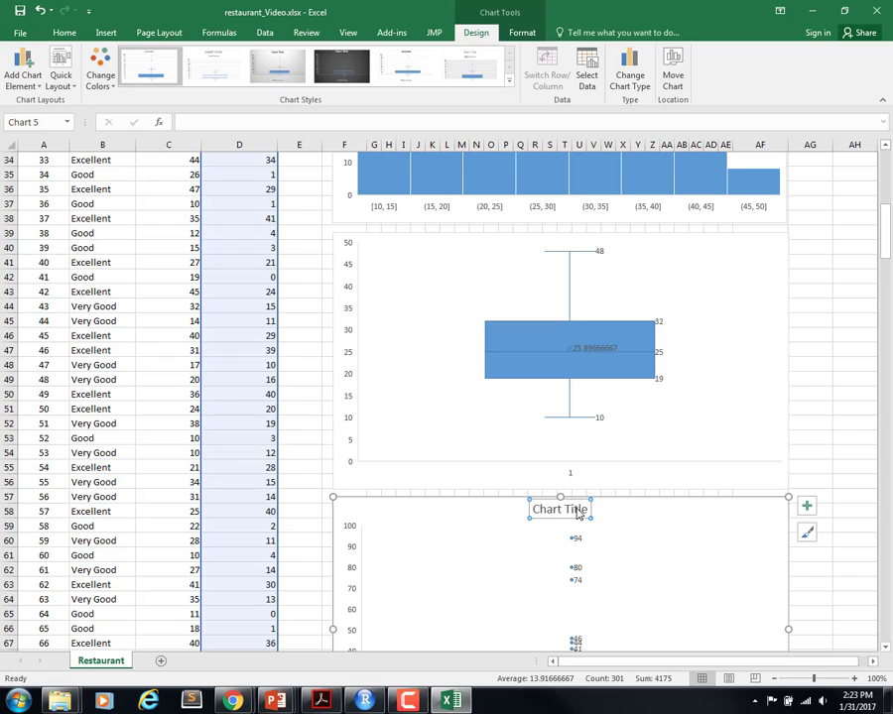
triple_click(548, 509)
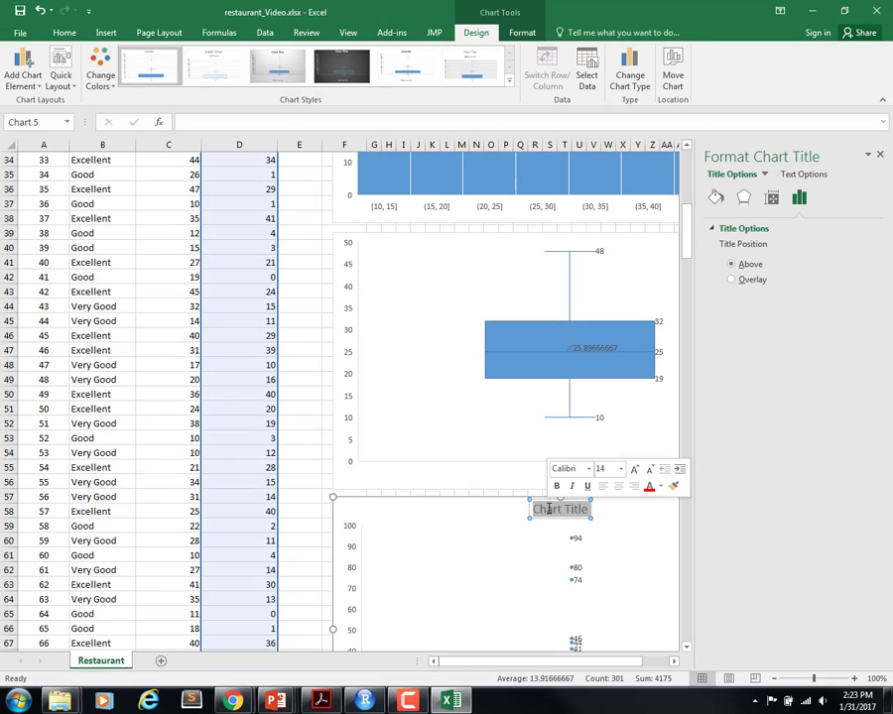
text(Wait)
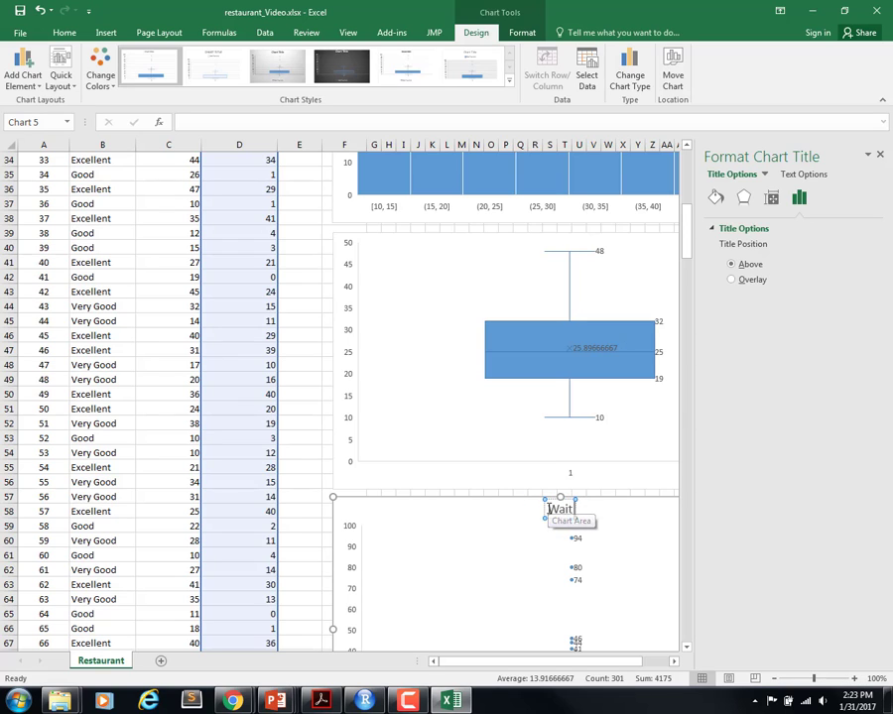
text( Time (min))
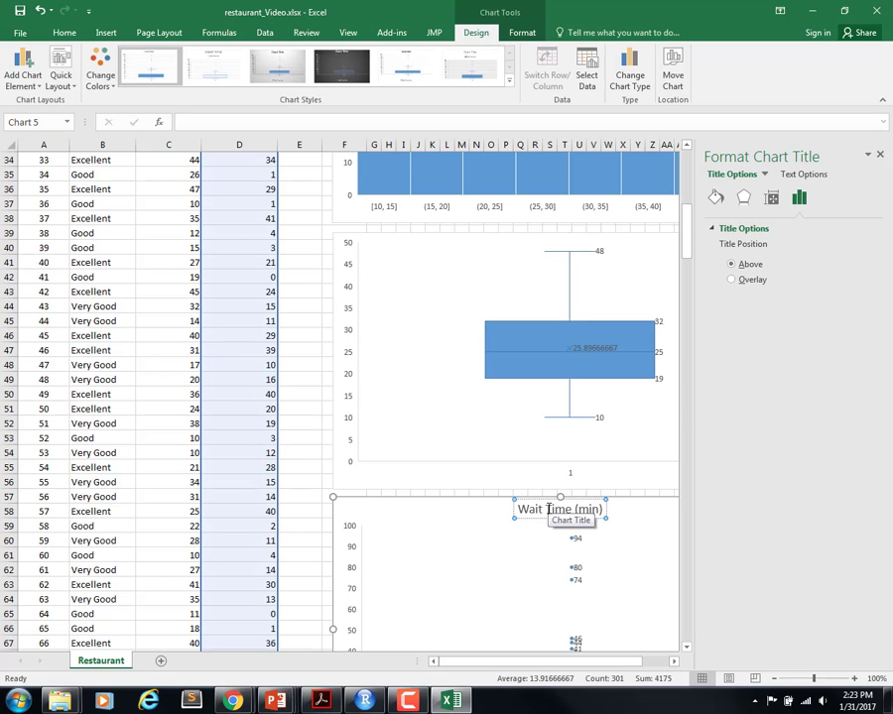
Step: Add a chart title above the meal price box plot
click(474, 263)
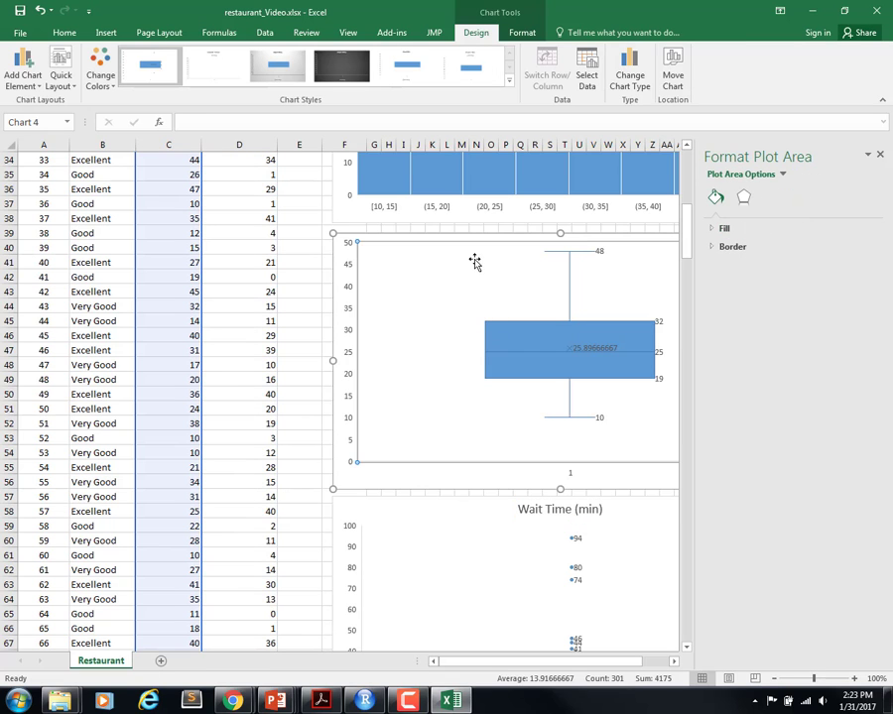
scroll(284, 284, up, 4)
scroll(284, 283, up, 7)
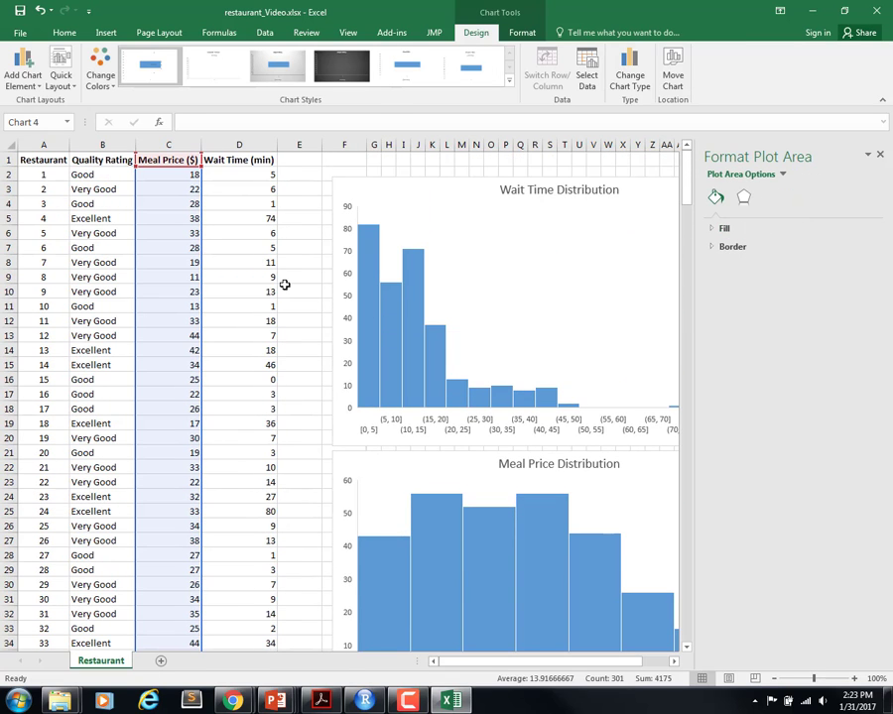
scroll(285, 284, down, 5)
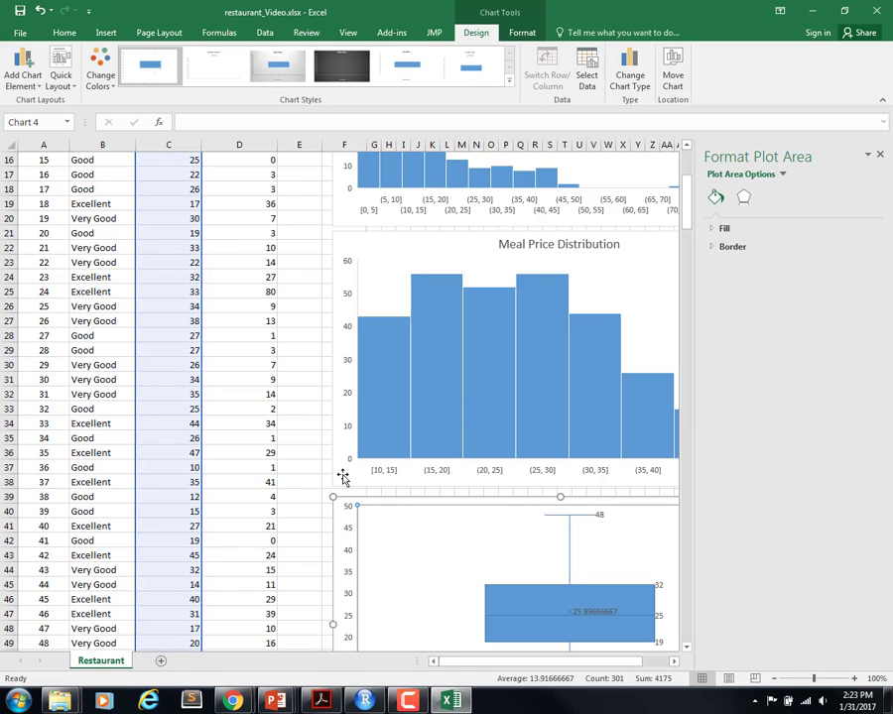
click(879, 157)
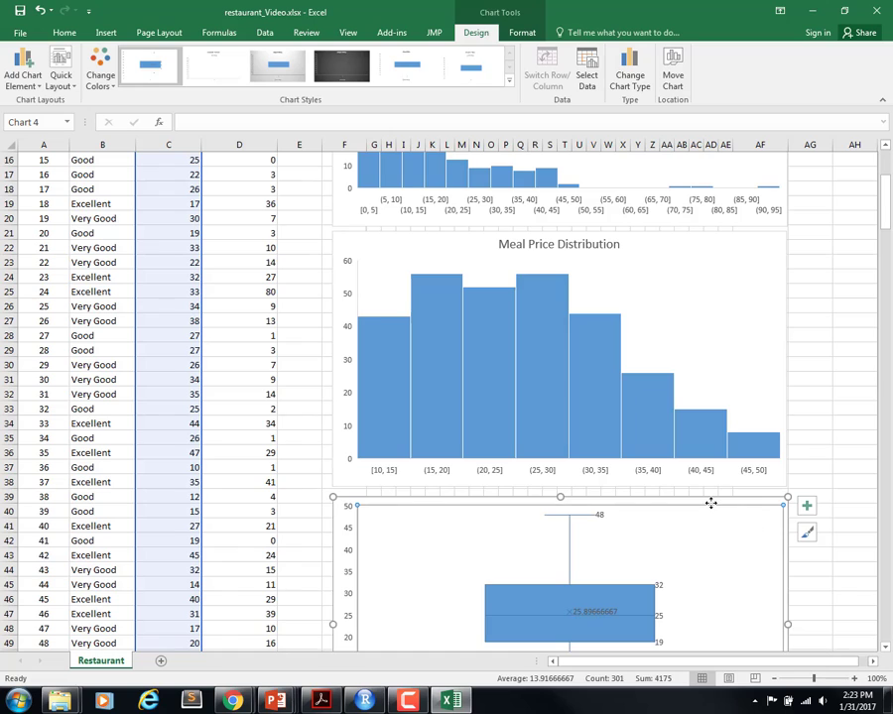
click(30, 80)
mouse_move(55, 143)
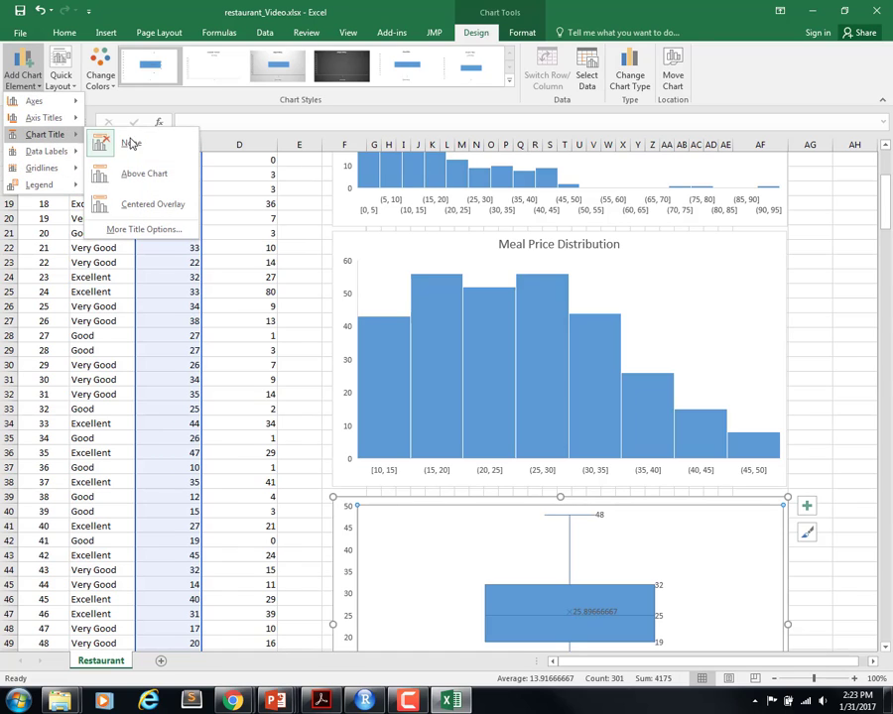
click(129, 173)
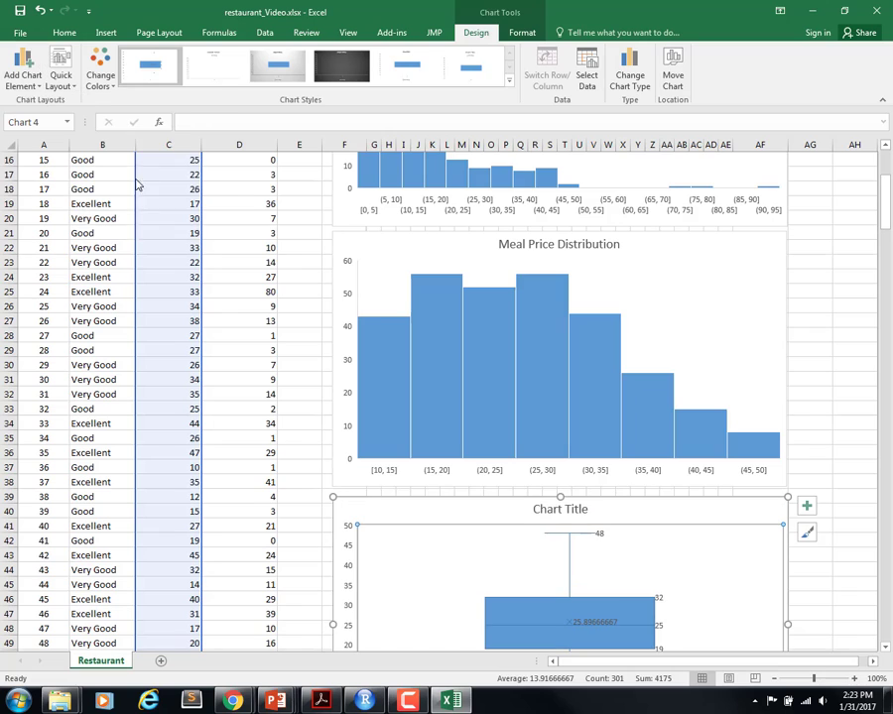
Step: Replace the placeholder title of the meal price box plot with "Meal Price ($)"
double_click(575, 510)
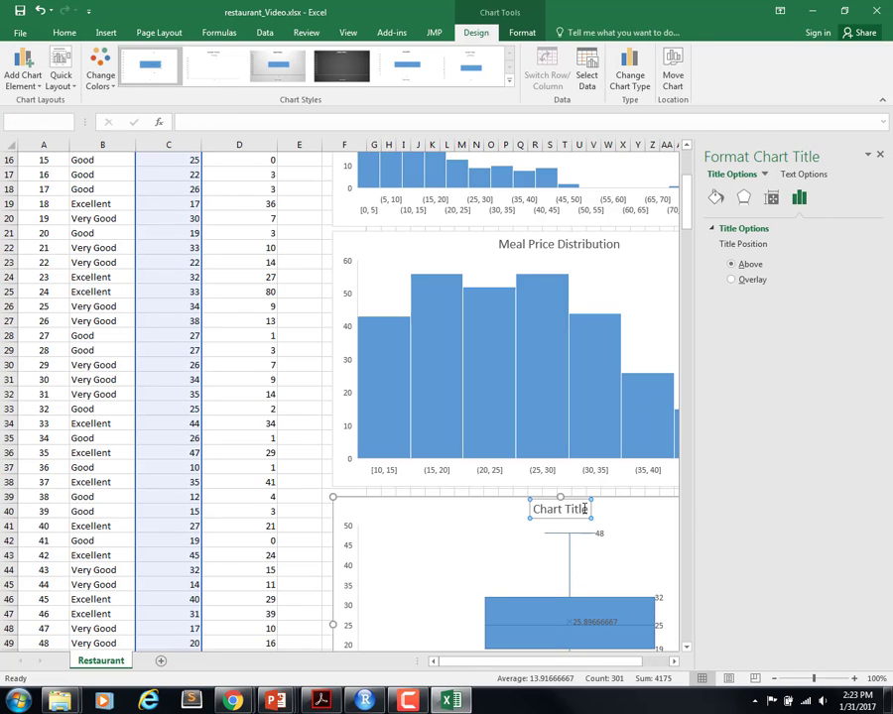
double_click(587, 508)
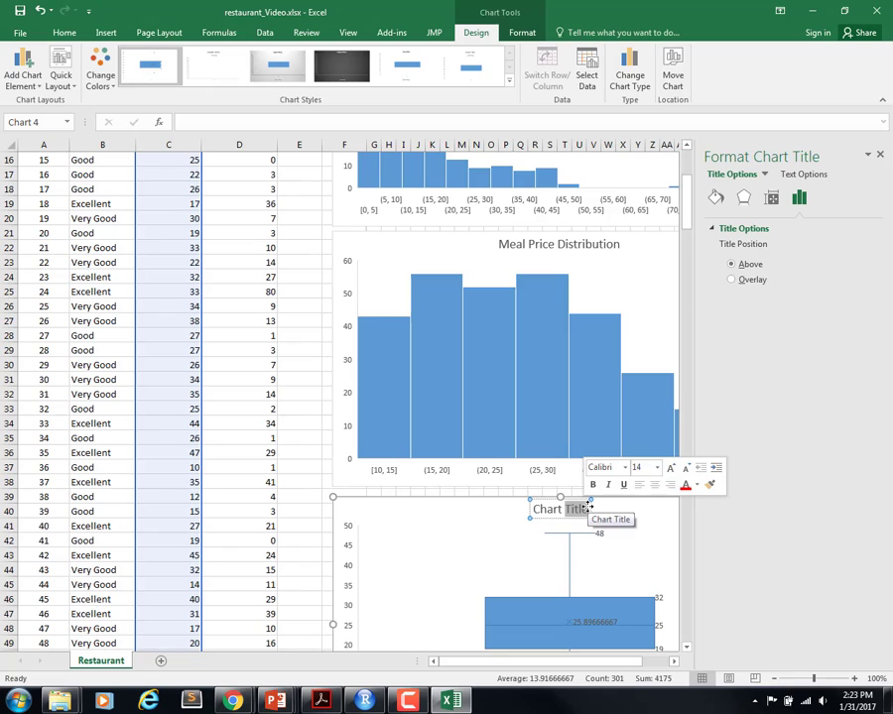
key(BackSpace)
key(BackSpace)
key(BackSpace)
key(BackSpace)
key(BackSpace)
key(BackSpace)
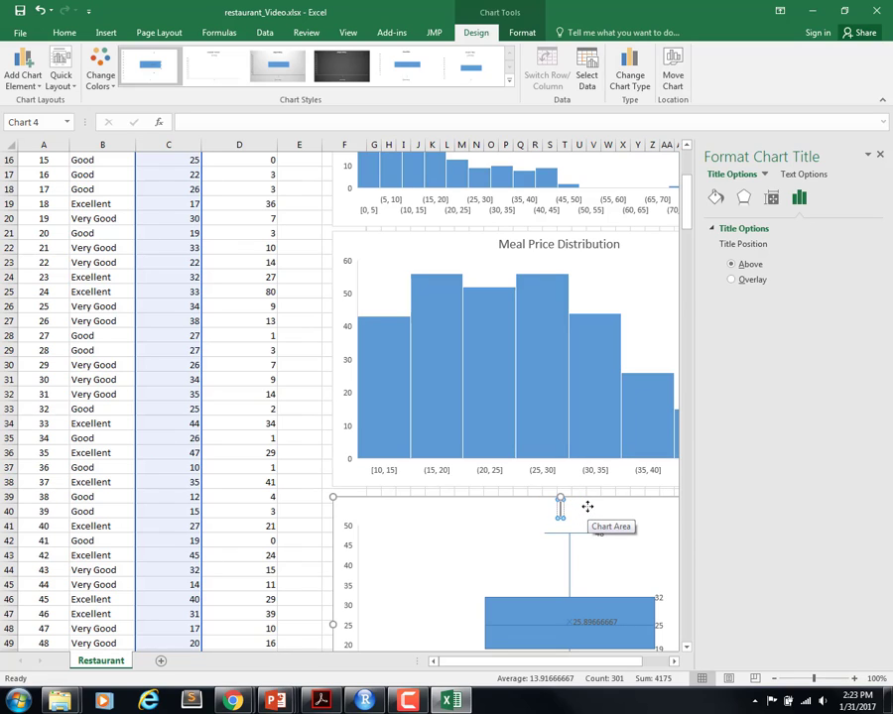
text(Meal Price ($))
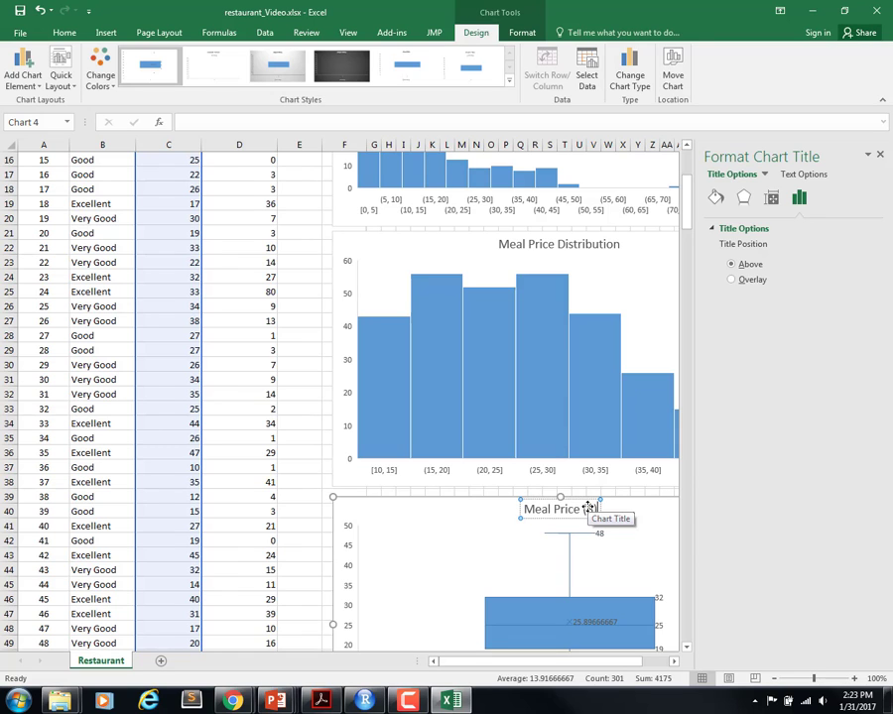
click(879, 154)
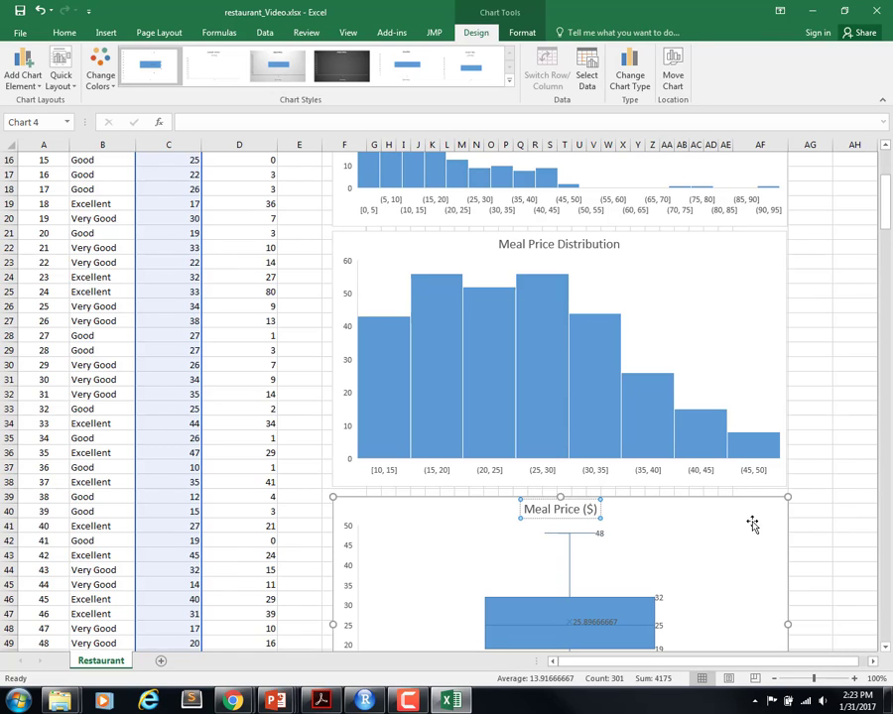
click(807, 522)
Step: Insert a Box and Whisker chart from the full Quality Rating and Meal Price ($) columns, including their headers
scroll(773, 466, down, 3)
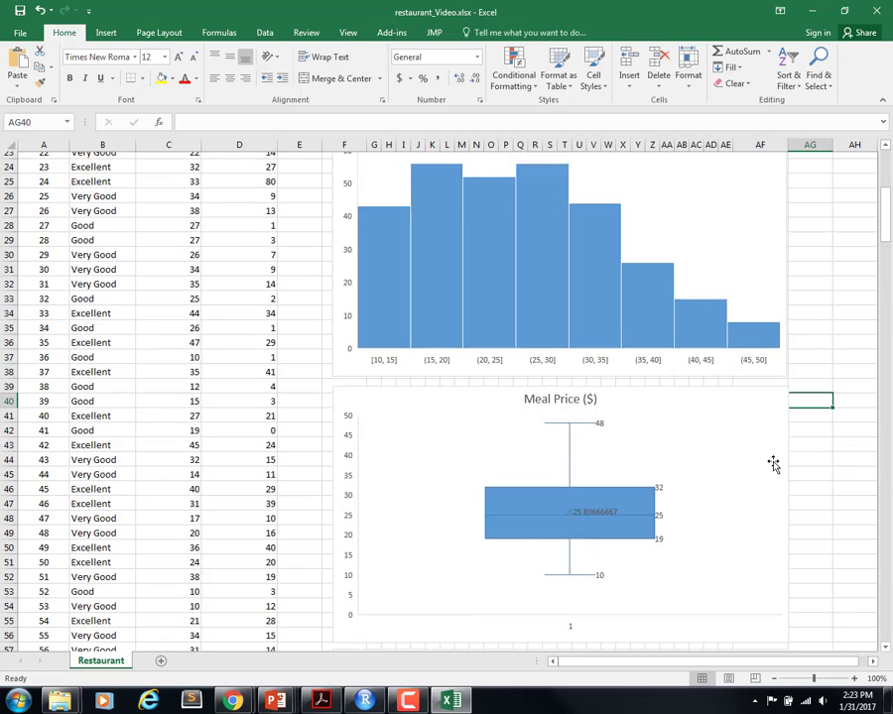
scroll(774, 464, down, 3)
scroll(584, 460, down, 3)
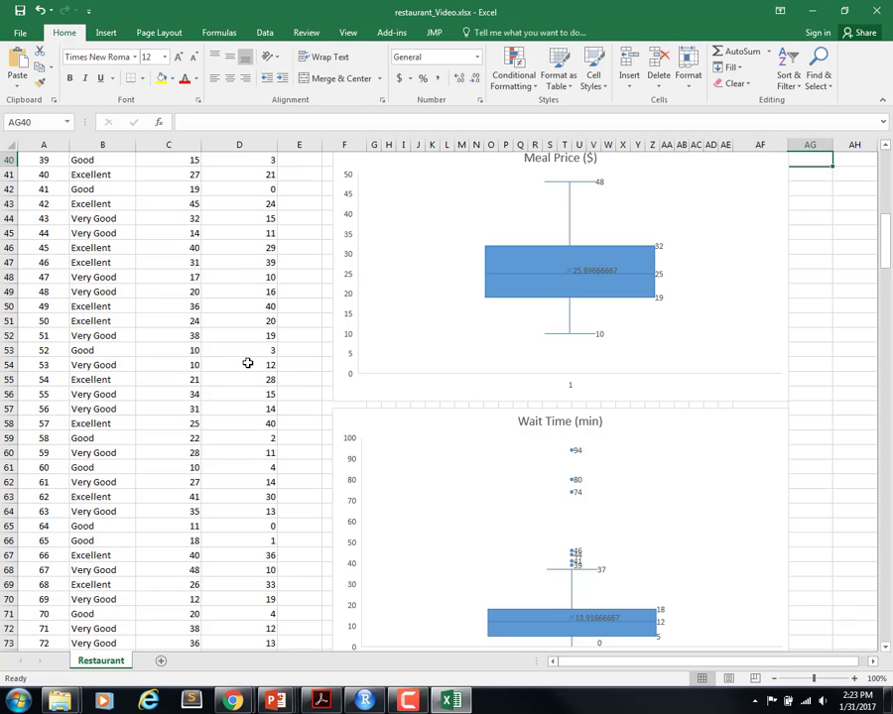
scroll(248, 363, up, 11)
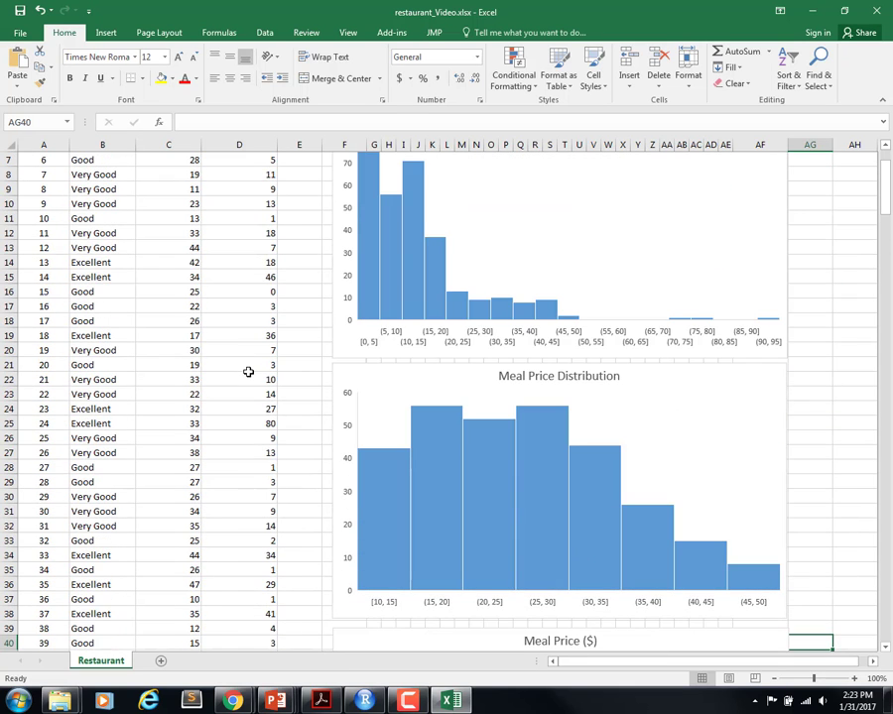
scroll(248, 372, up, 2)
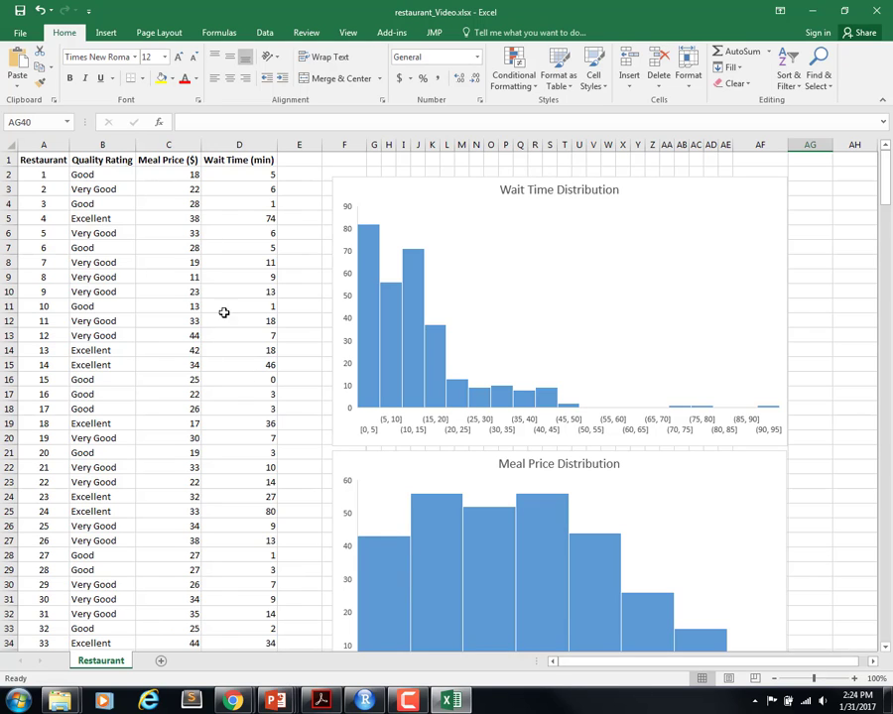
click(115, 160)
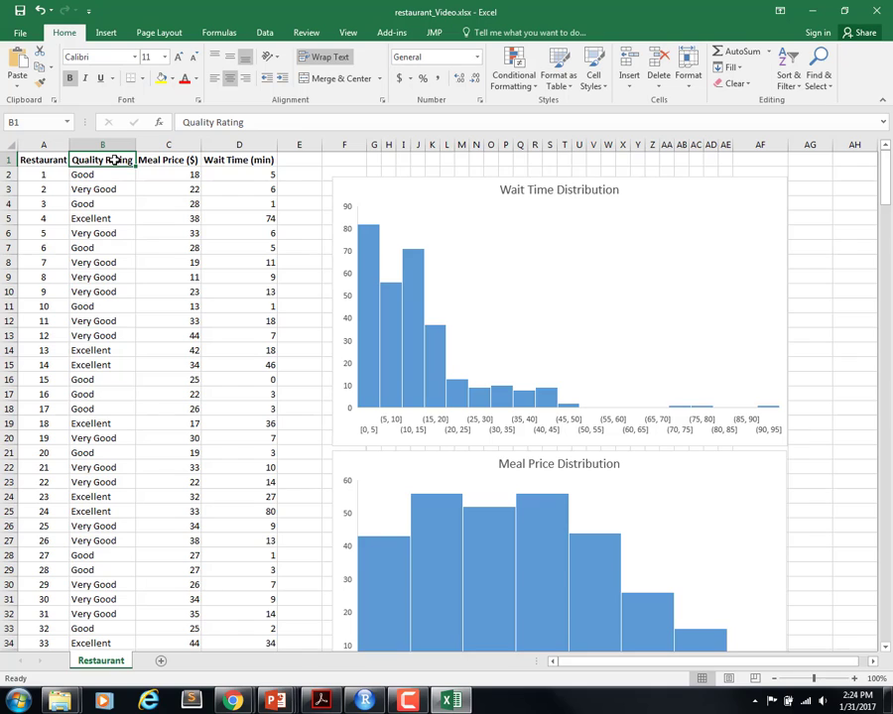
key(shift+Right)
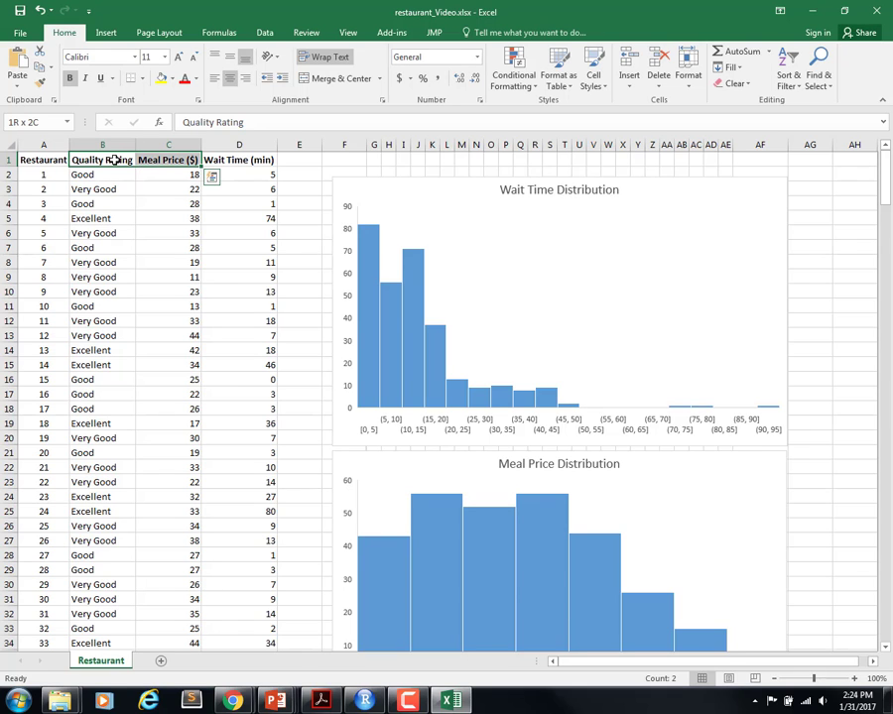
key(End)
key(shift+Down)
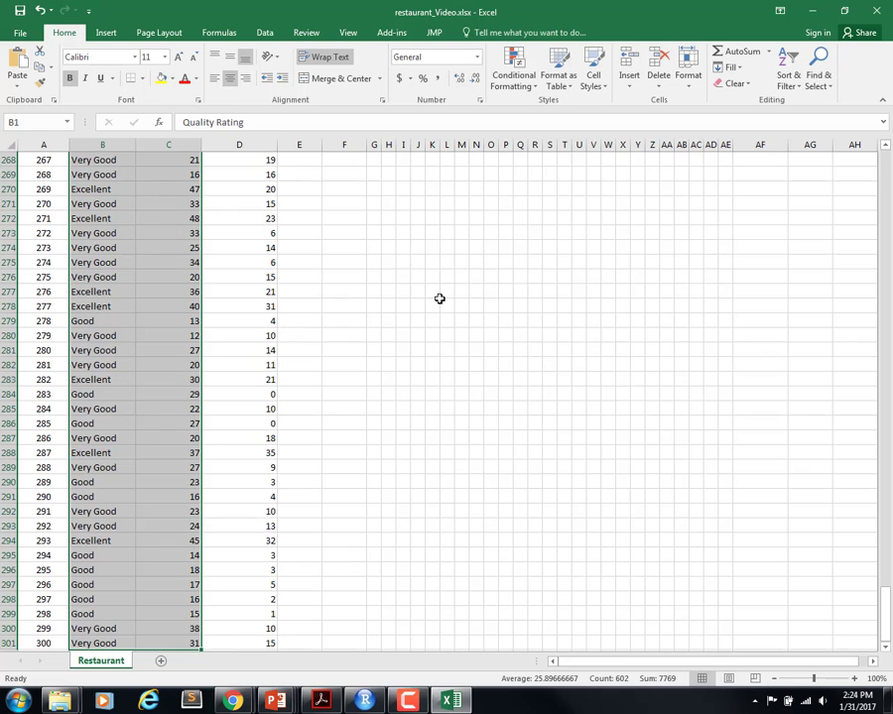
click(104, 33)
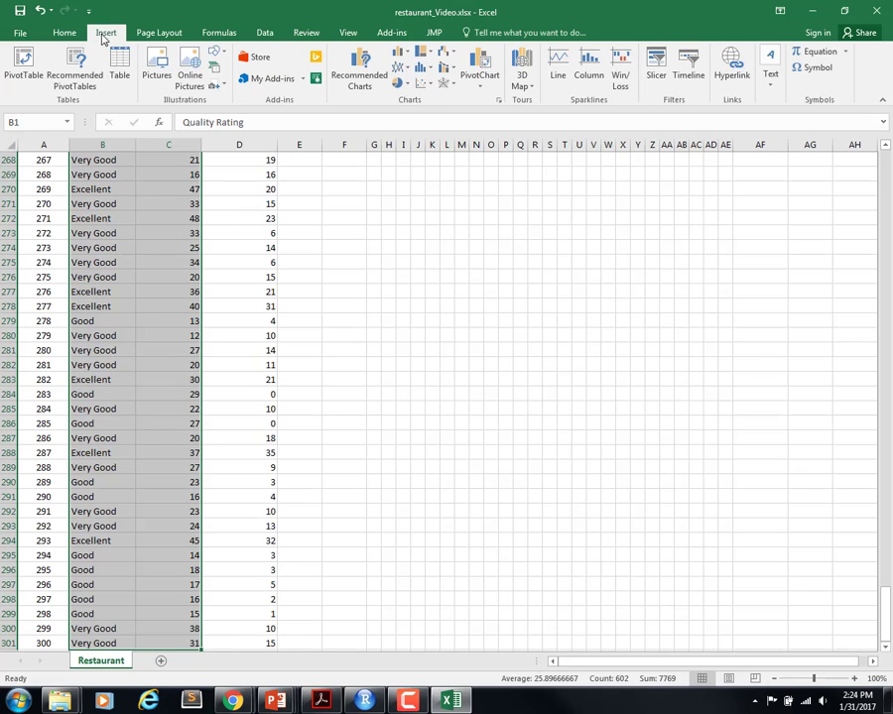
click(430, 71)
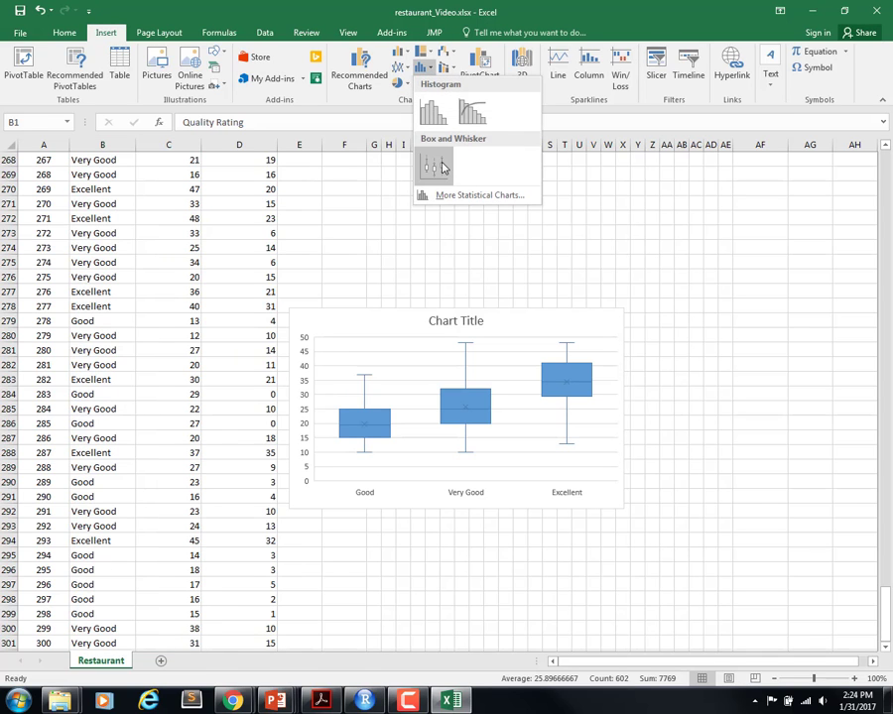
click(441, 167)
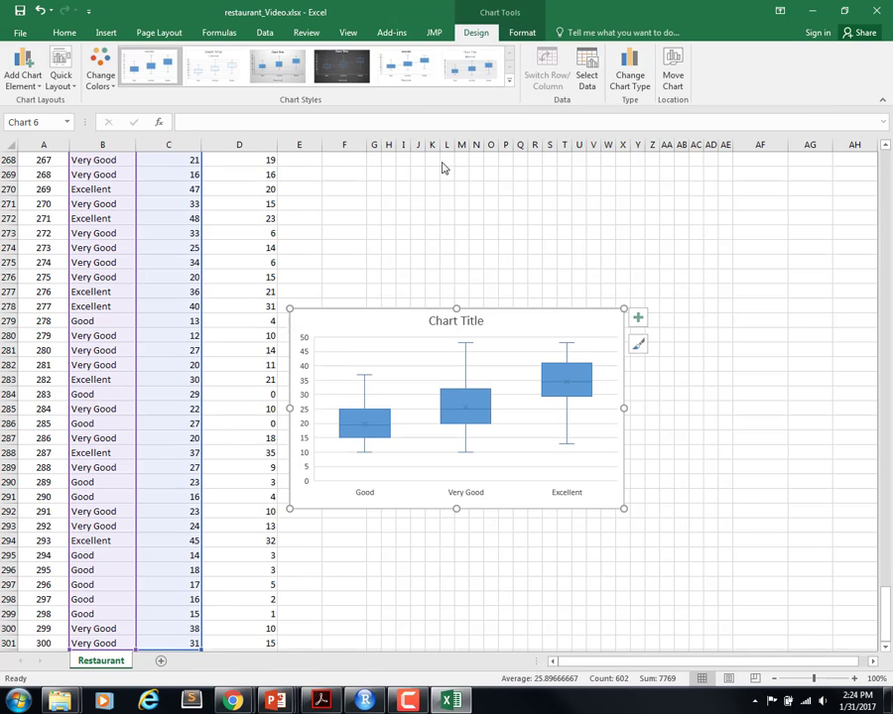
Step: Apply Layout 2 to the box plot grouped by quality rating, then move it up to about row 270 and enlarge it
click(73, 92)
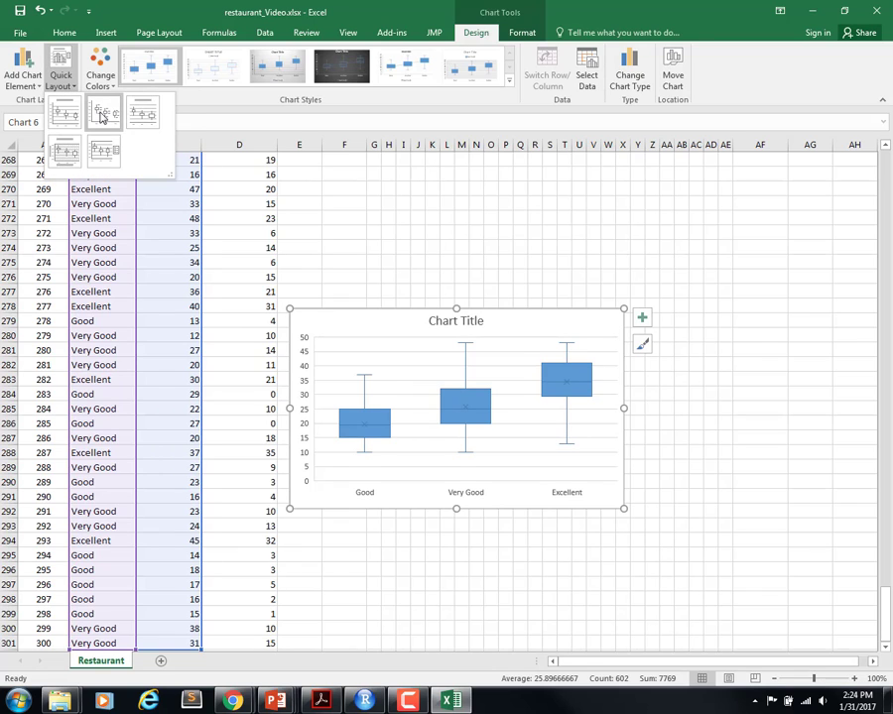
click(100, 117)
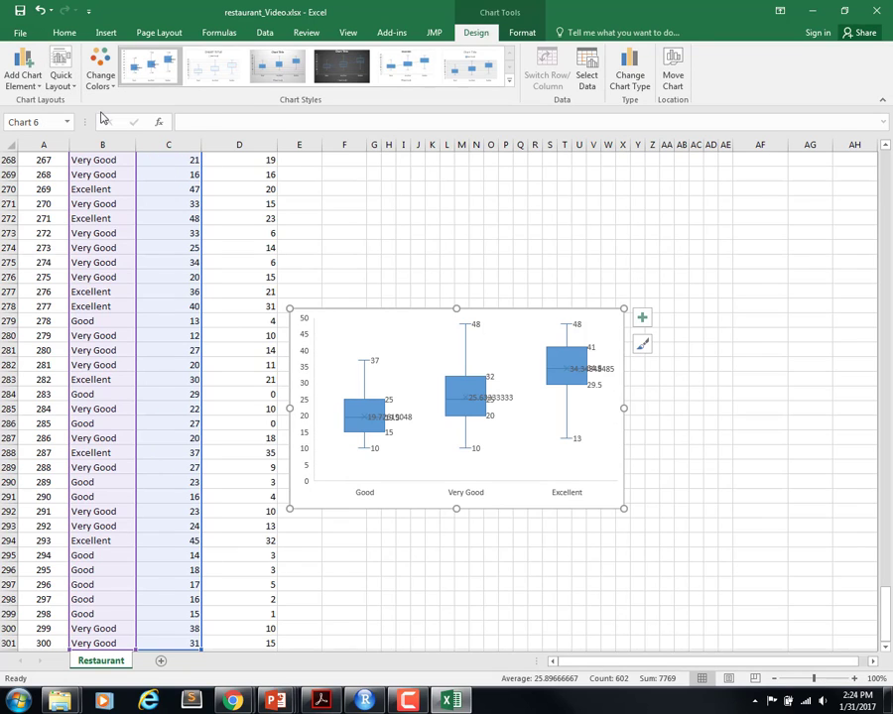
click(374, 315)
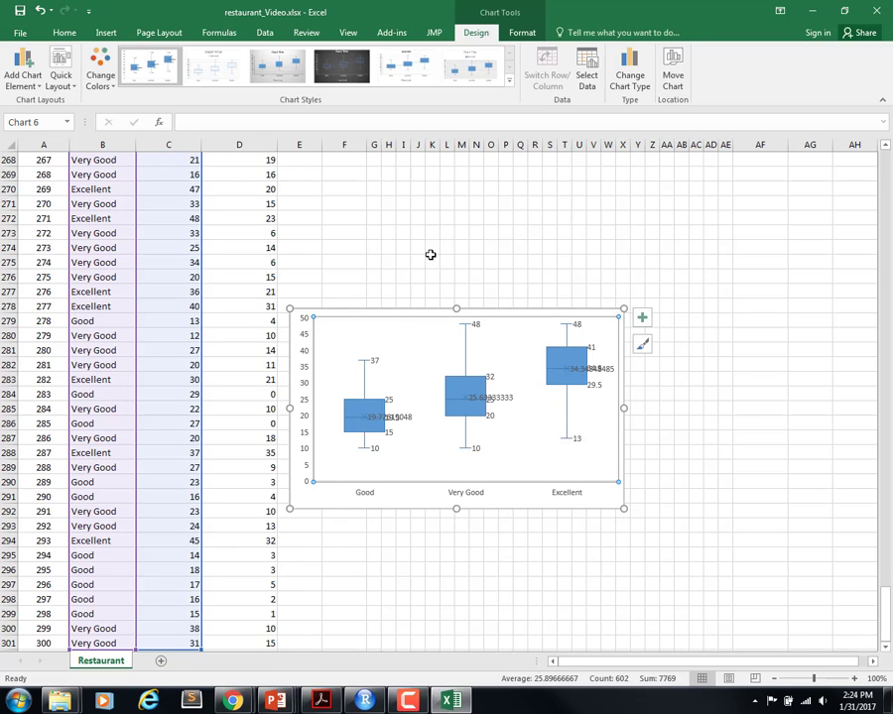
drag(392, 311, 450, 194)
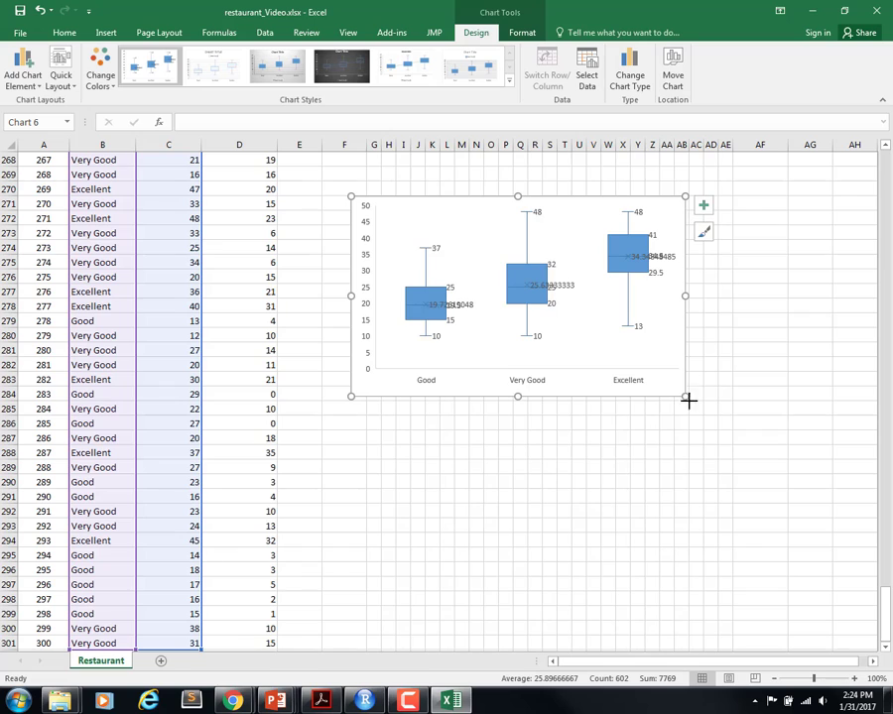
drag(689, 399, 773, 492)
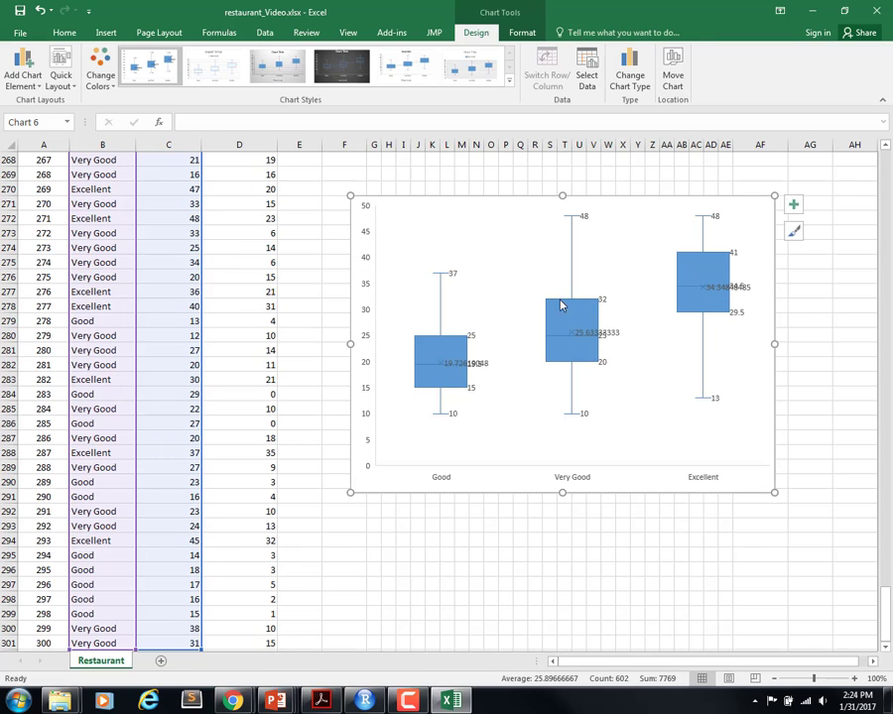
Step: Add a chart title above the box plot grouped by quality rating
click(23, 71)
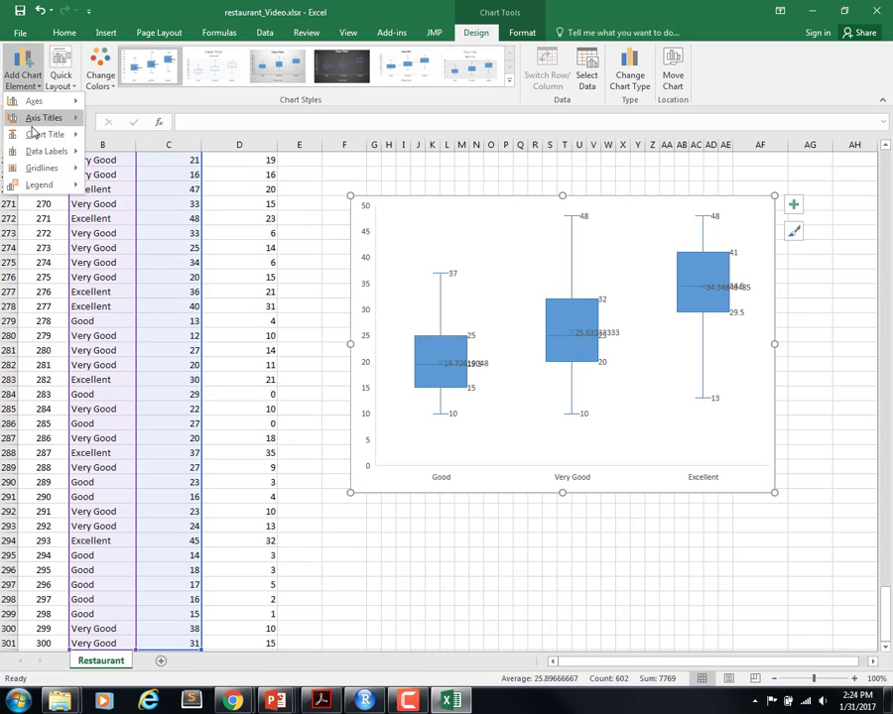
mouse_move(50, 134)
click(134, 173)
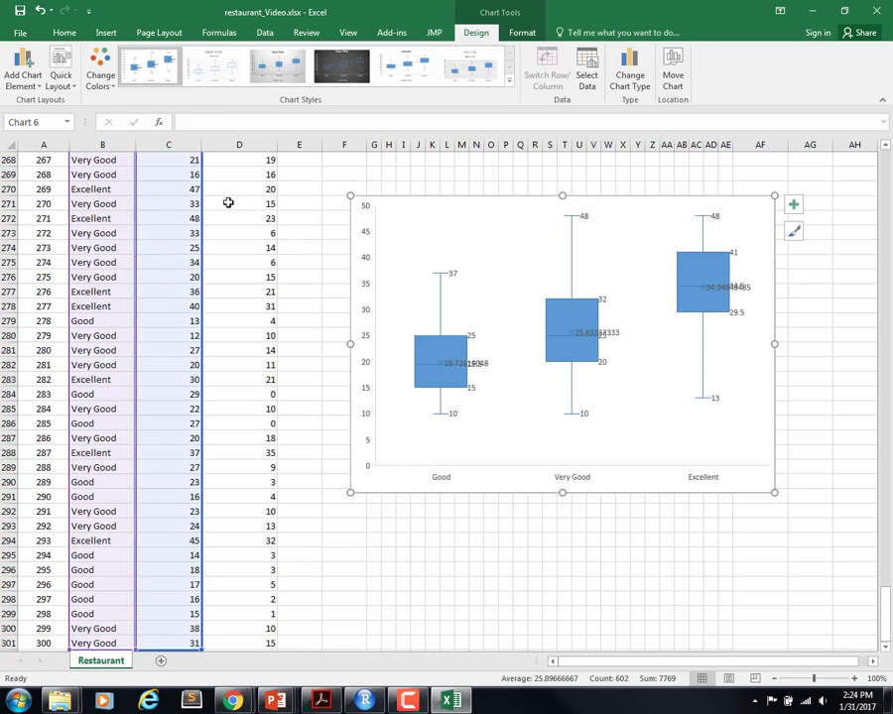
Step: Replace the placeholder title of the grouped box plot with "Meal Price ($) by Category"
click(552, 211)
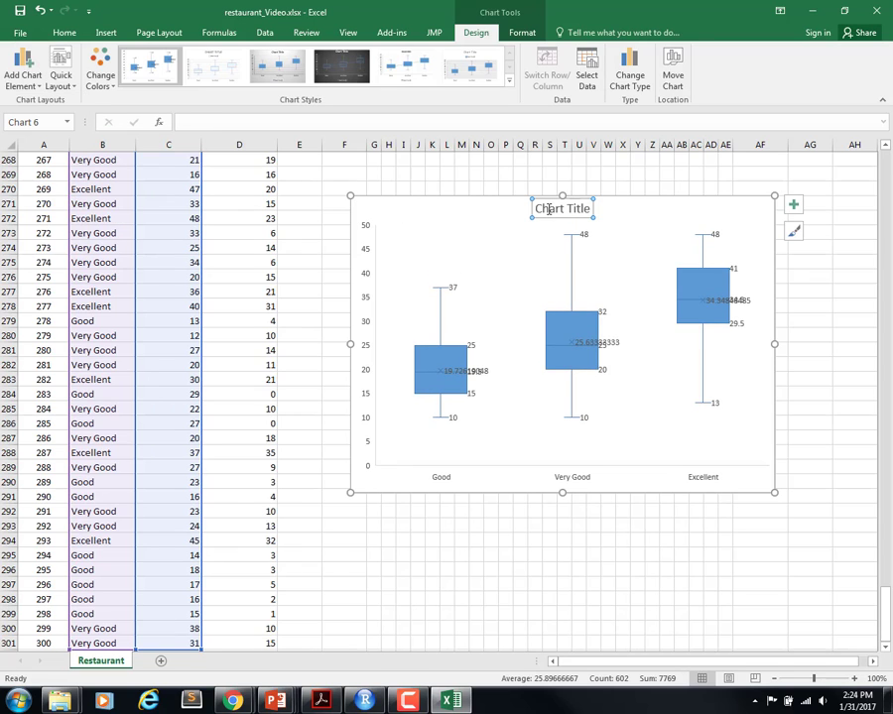
triple_click(580, 209)
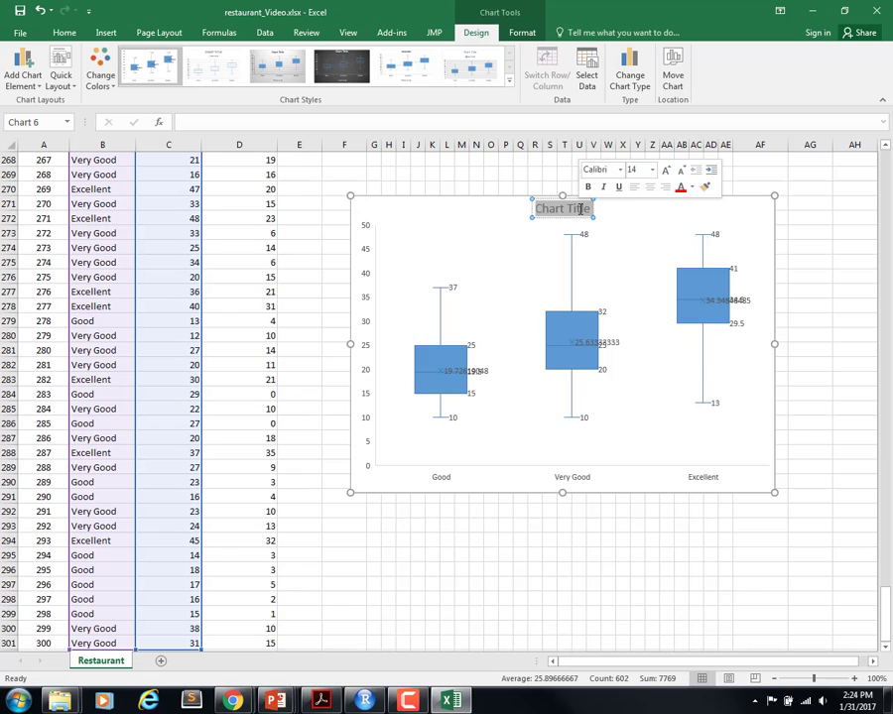
text(Meal P)
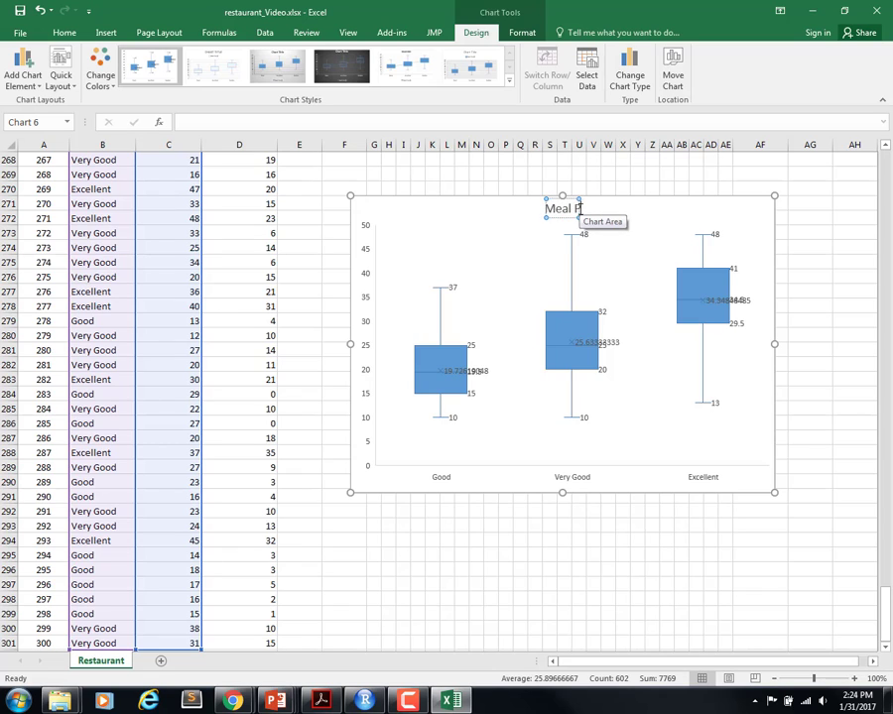
text(rice (4)
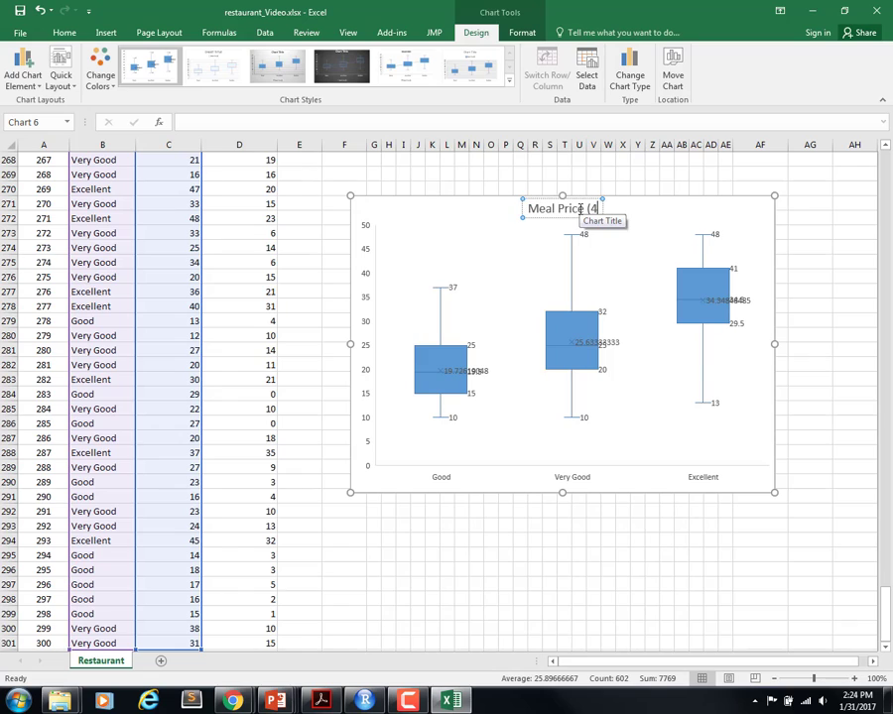
key(BackSpace)
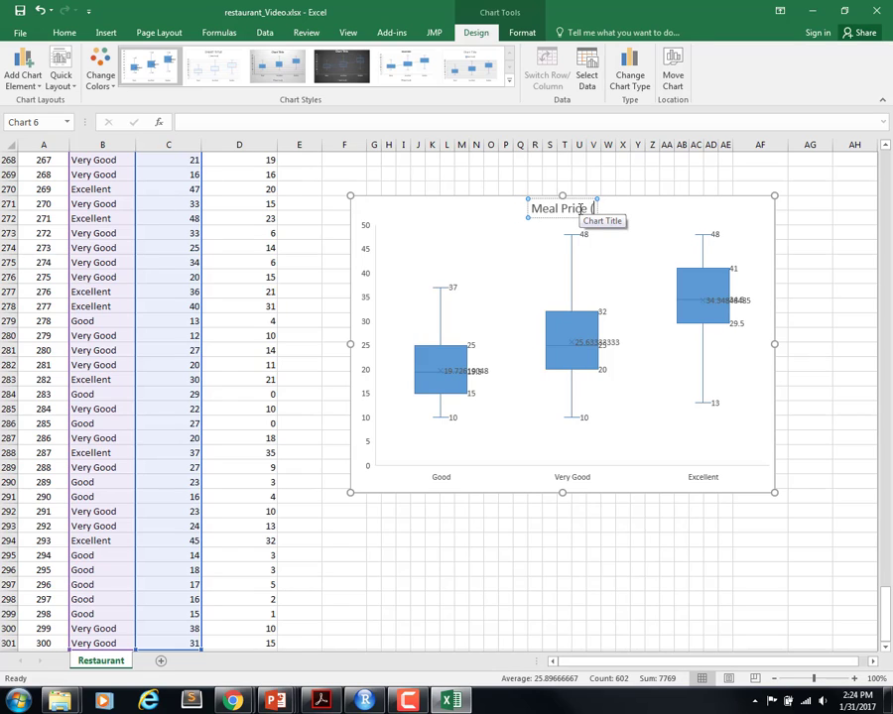
text($) by)
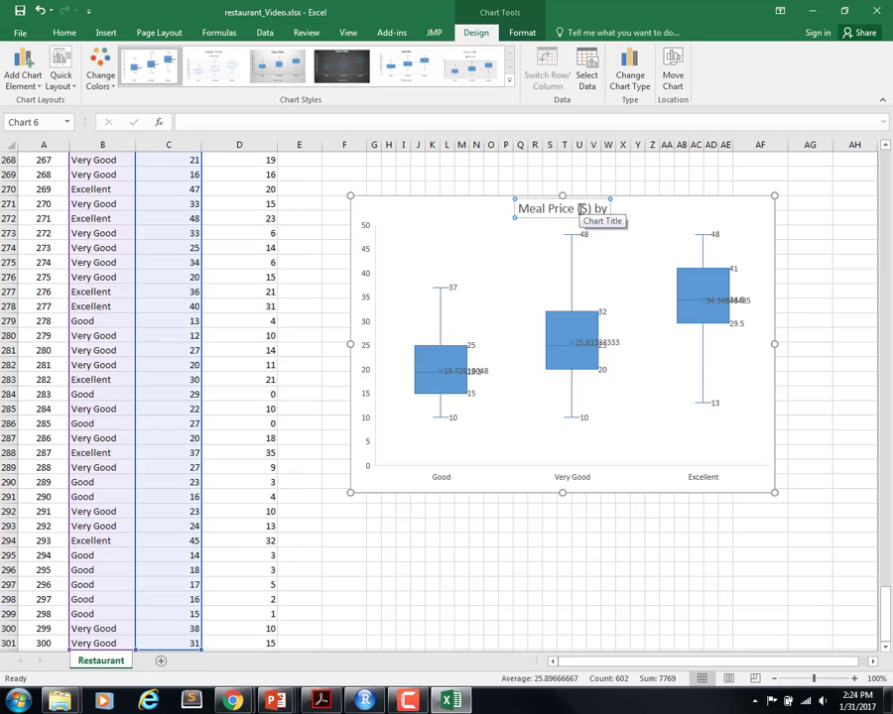
text( Category)
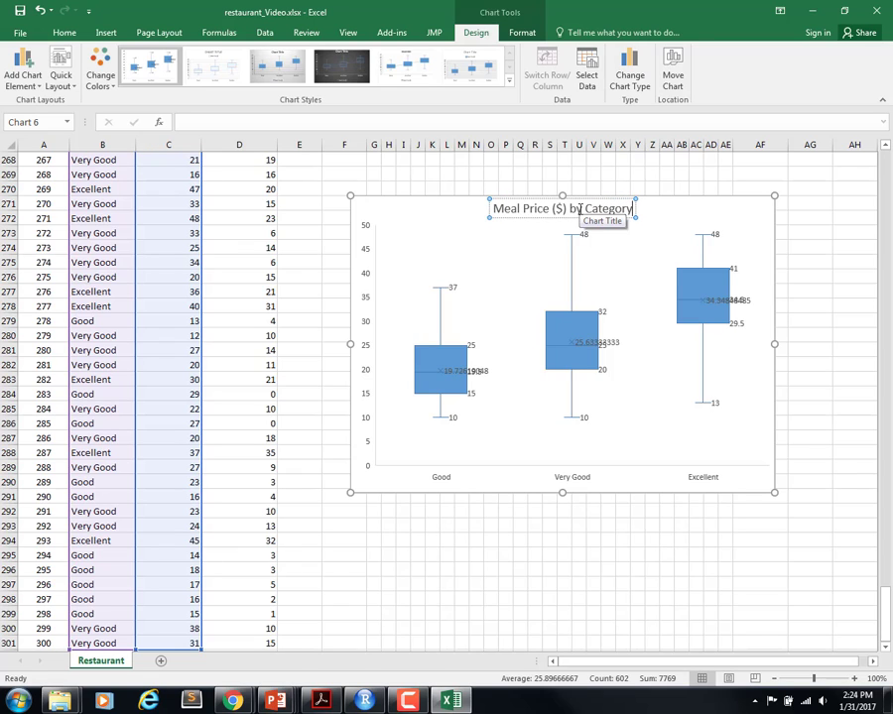
click(476, 485)
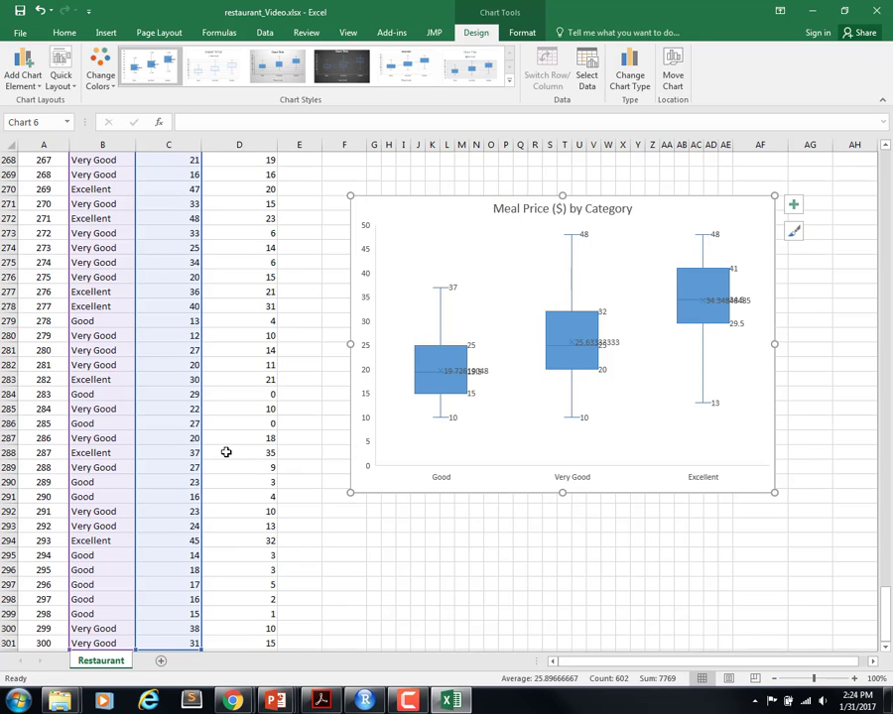
Step: Change the word "Category" in the grouped box plot's title to "Quality Rating"
scroll(182, 405, up, 6)
scroll(349, 349, up, 17)
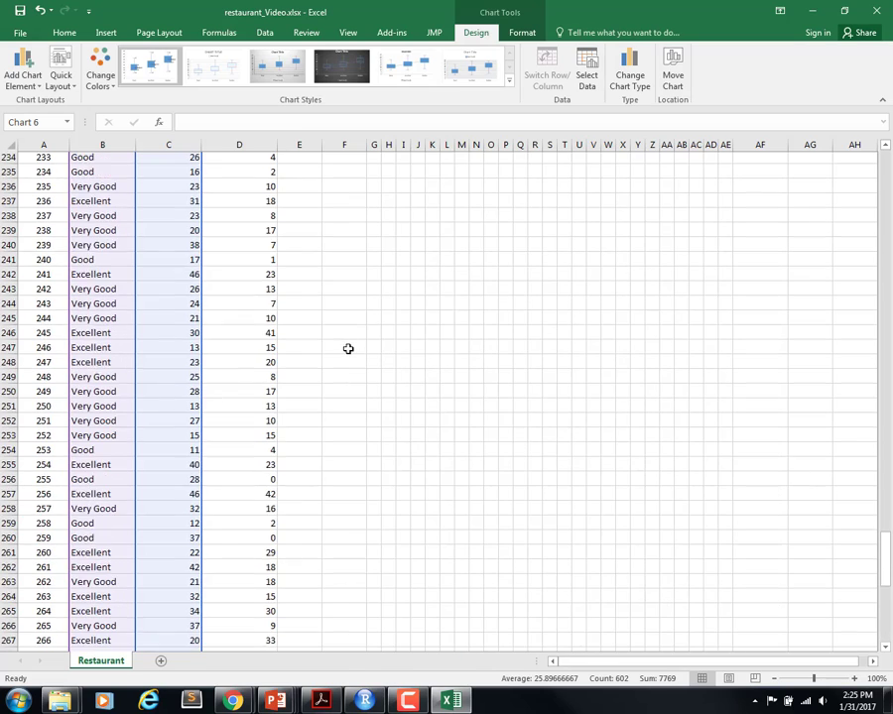
scroll(349, 349, up, 13)
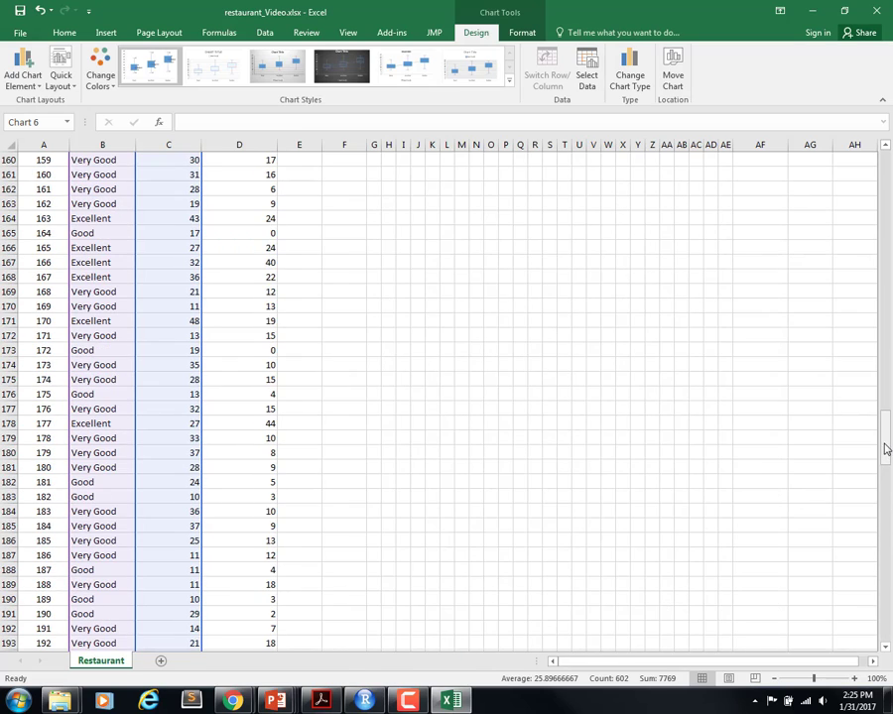
drag(881, 448, 883, 574)
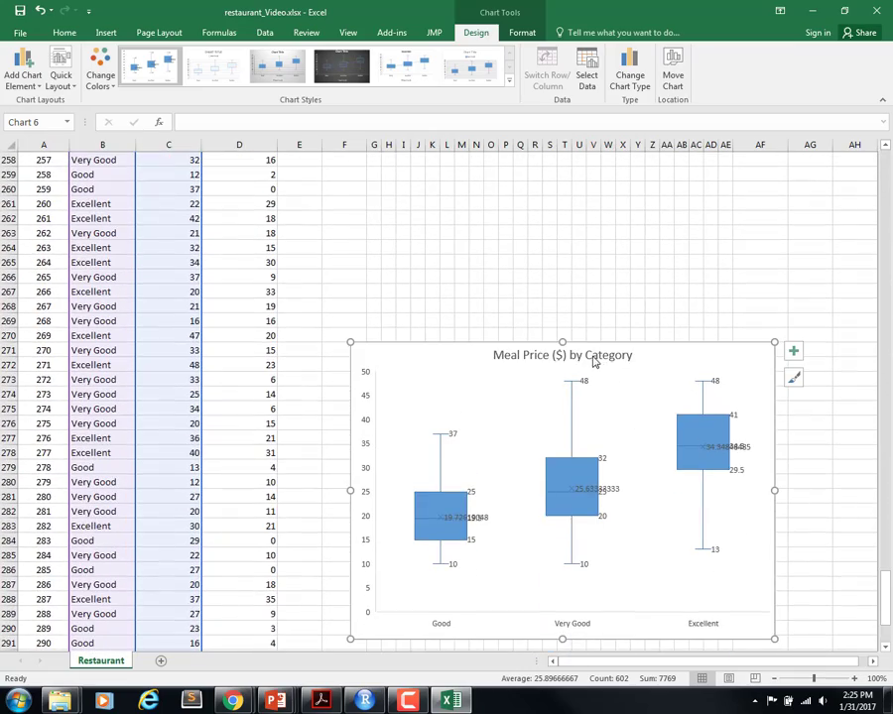
click(589, 355)
drag(586, 355, 634, 355)
text(Quality)
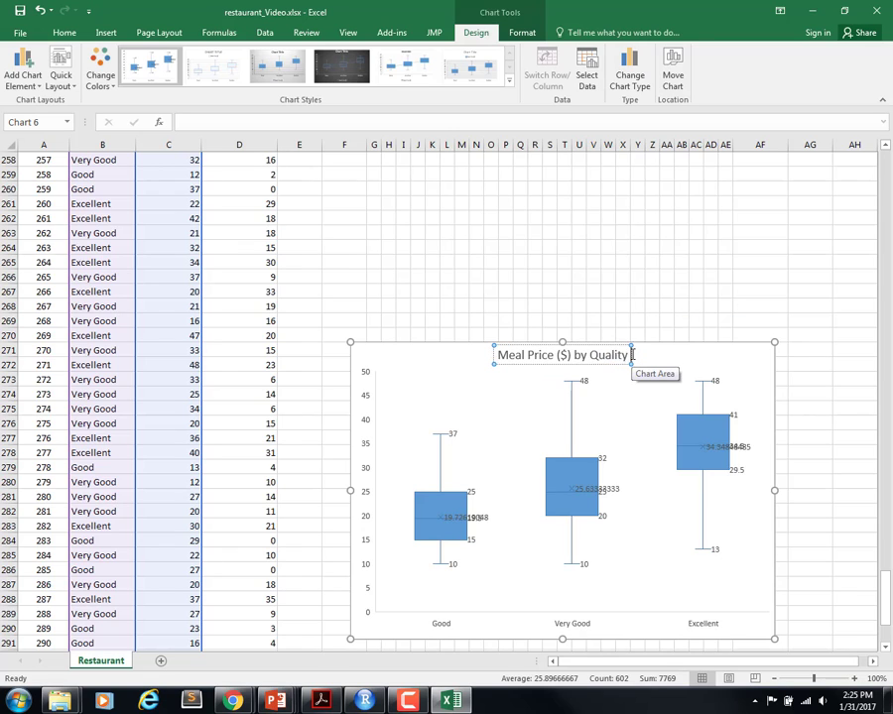
text( Rating)
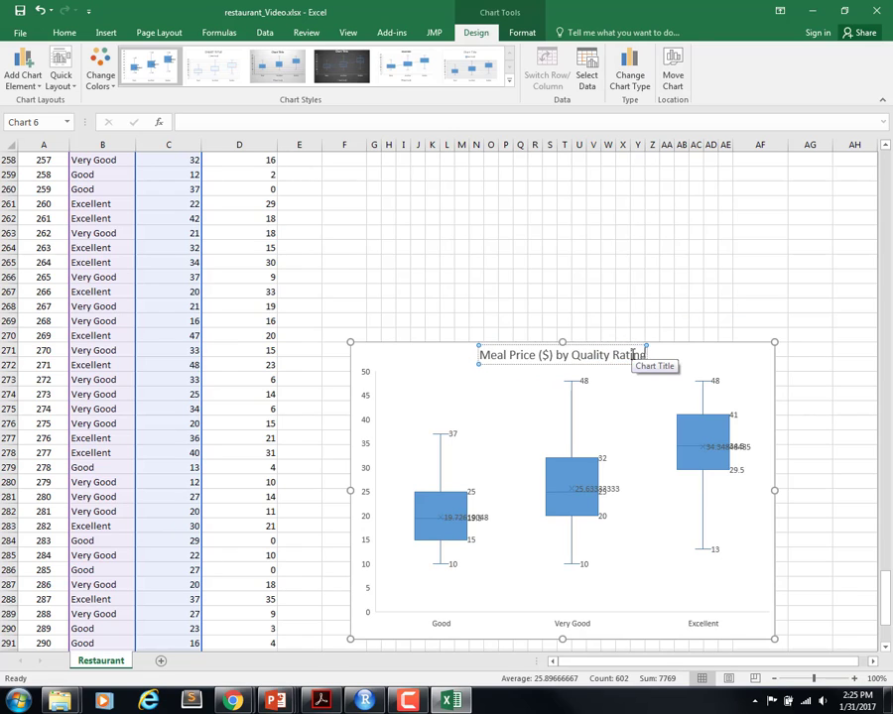
click(529, 405)
scroll(451, 282, down, 1)
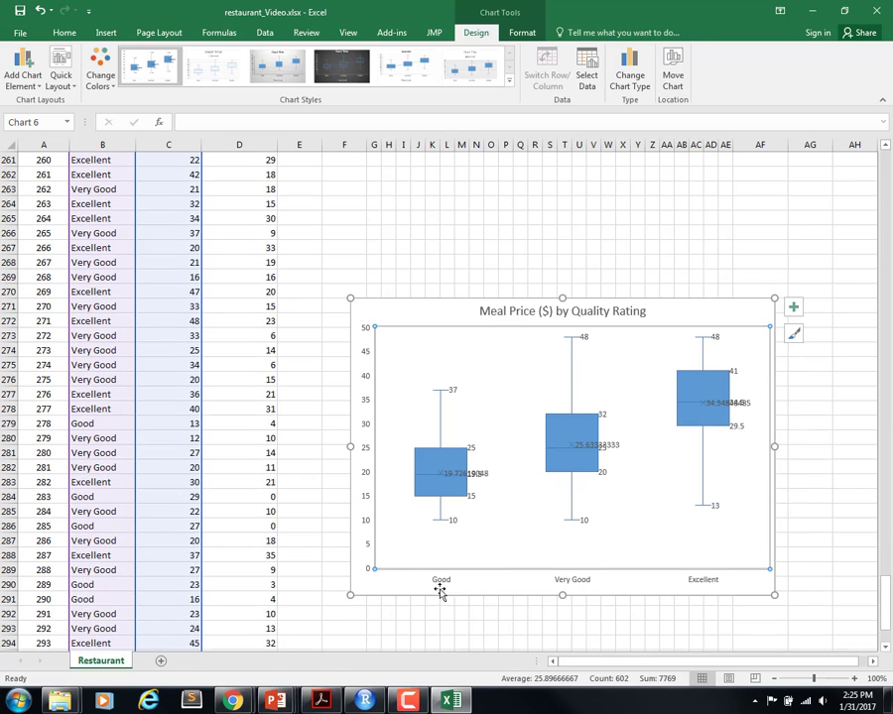
click(441, 587)
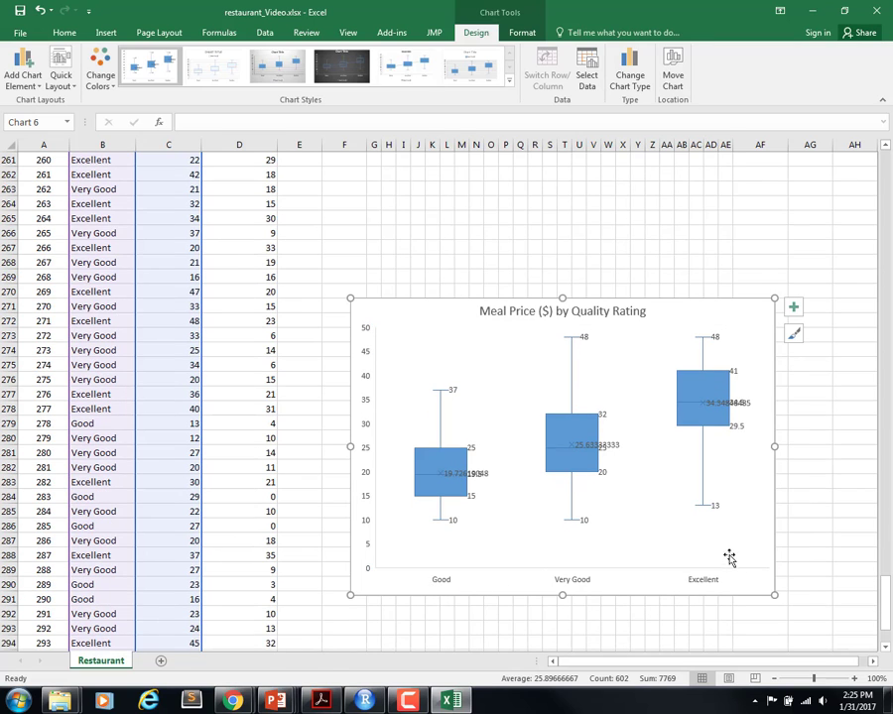